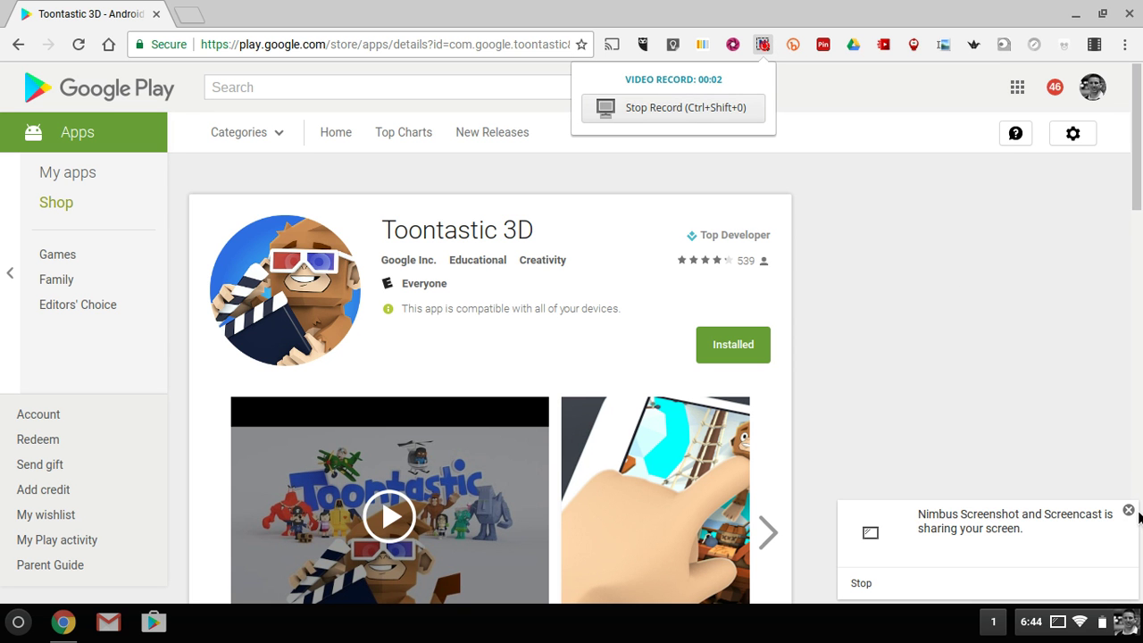
- Dismiss the screen-sharing notice and launch Toontastic 3D from the Chrome OS launcher
click(1128, 511)
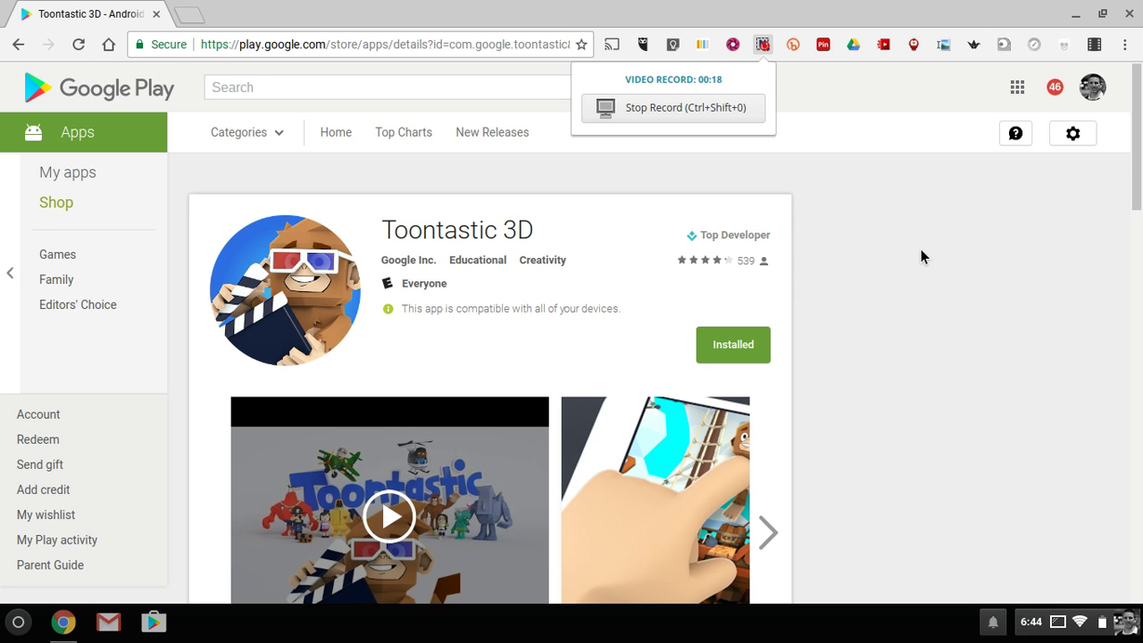
click(19, 622)
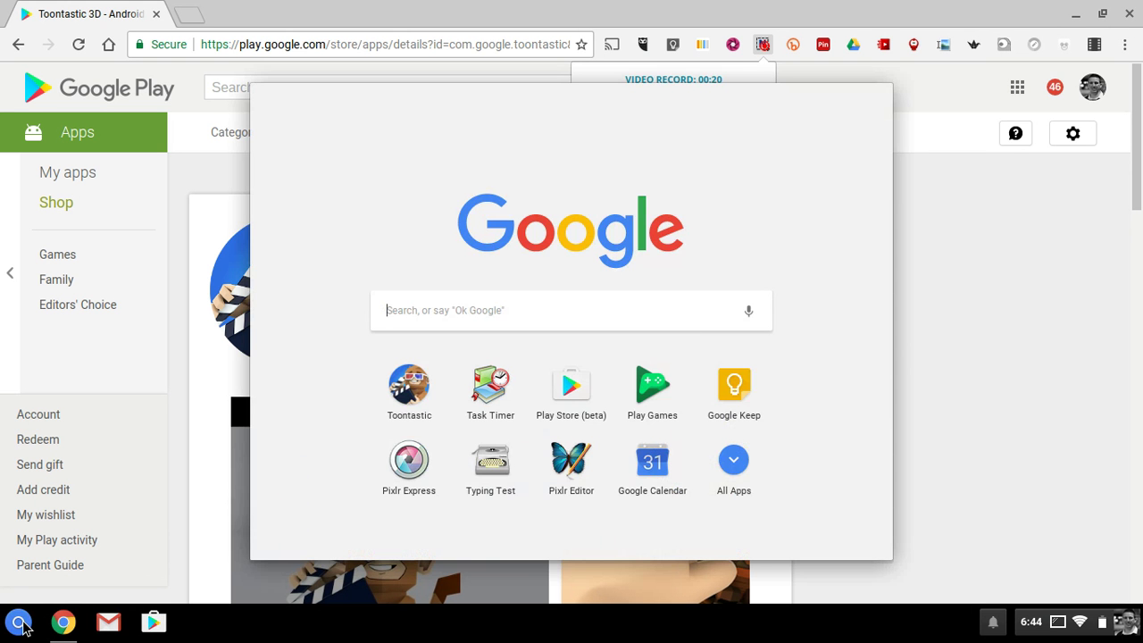
click(406, 393)
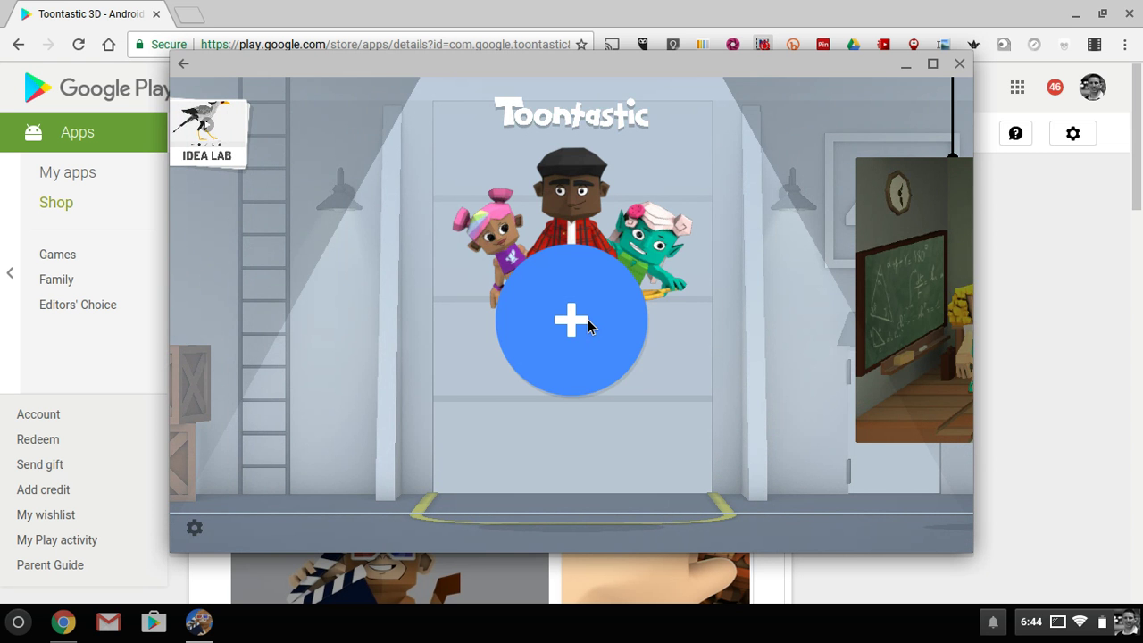
- Create a new Short Story, confirm its arc, and open the Beginning part
click(571, 319)
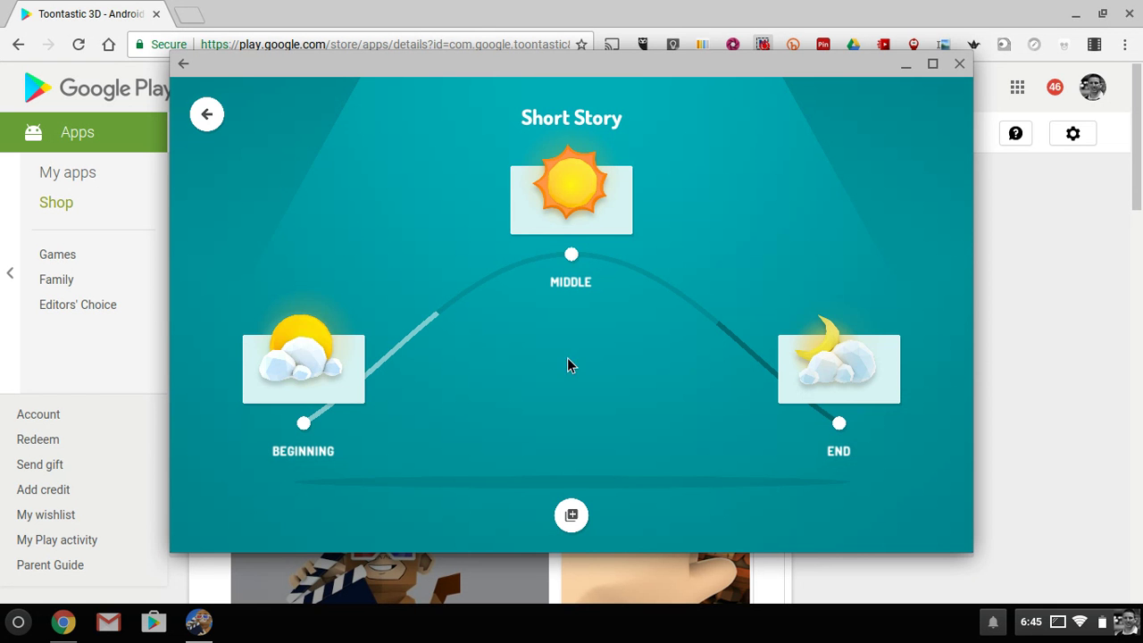
click(574, 514)
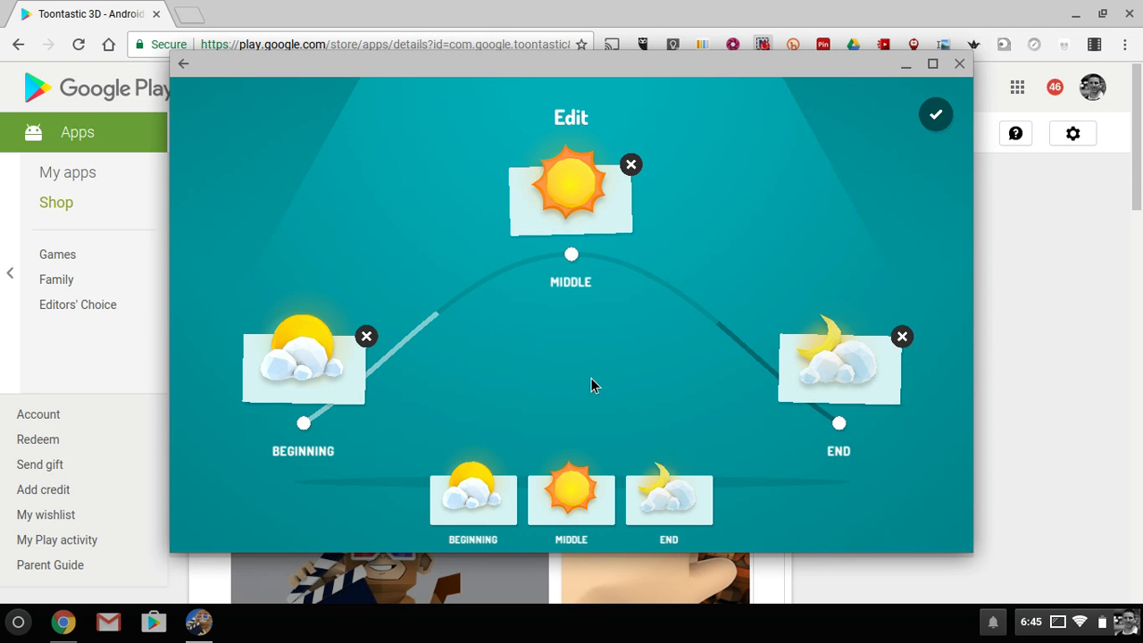
click(935, 116)
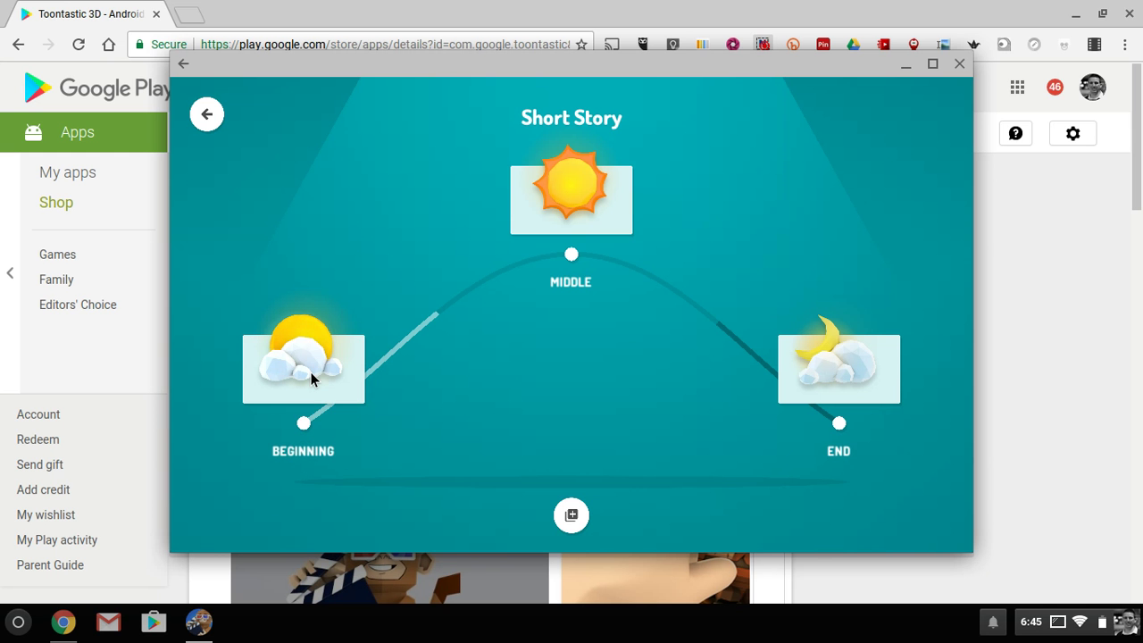
click(311, 379)
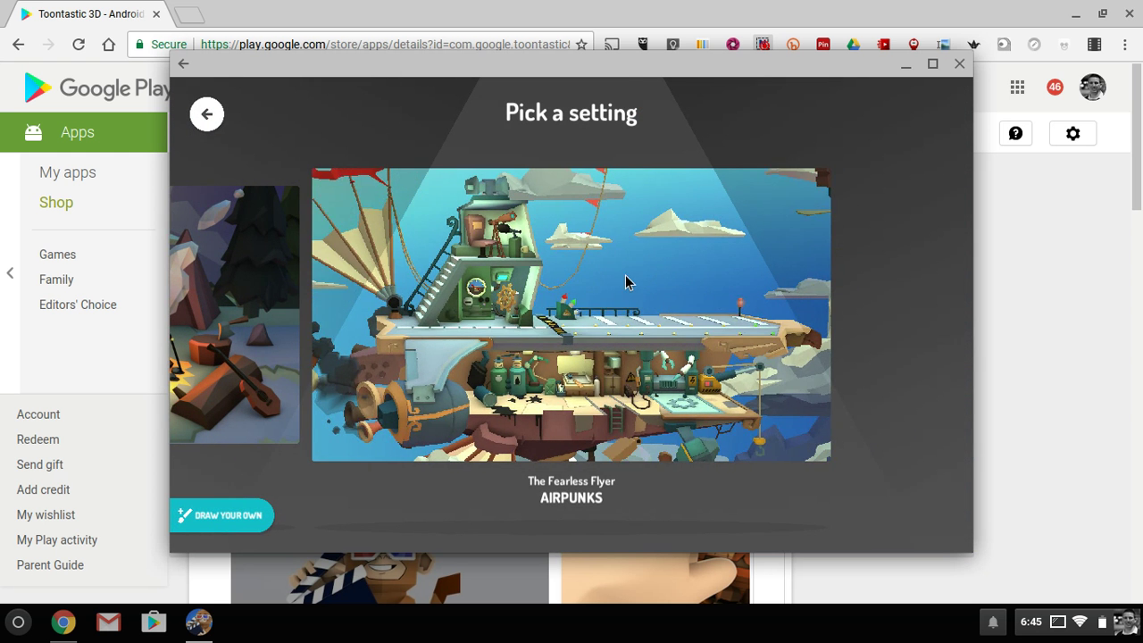
- Browse settings from Spooky Camp through Space to the classroom, then back out of Draw Your Own
click(262, 291)
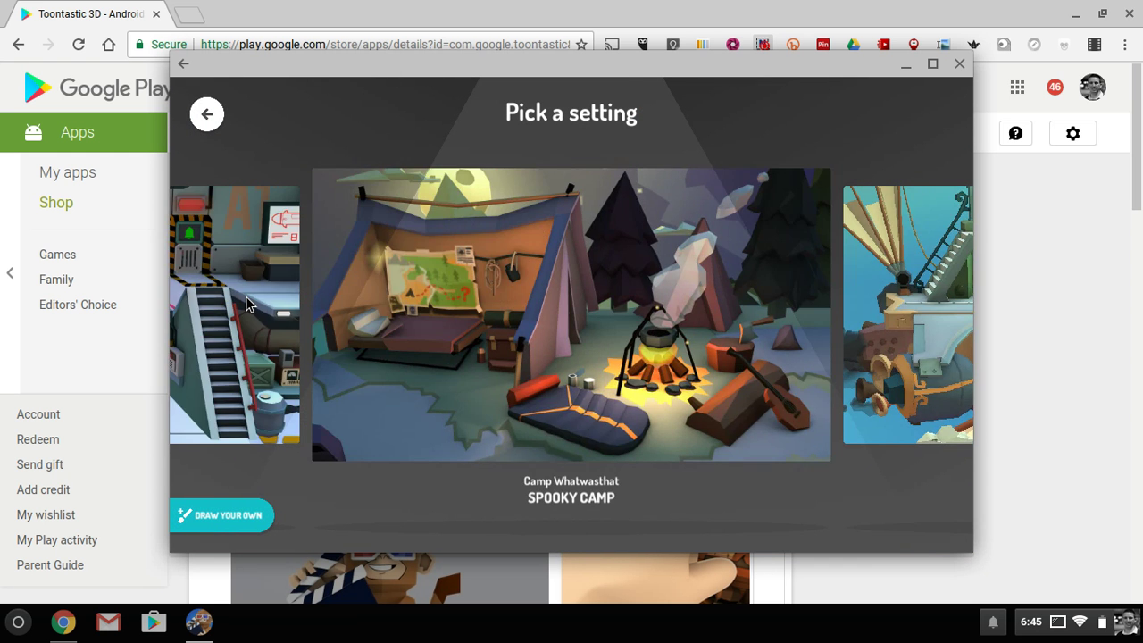
click(257, 294)
click(250, 305)
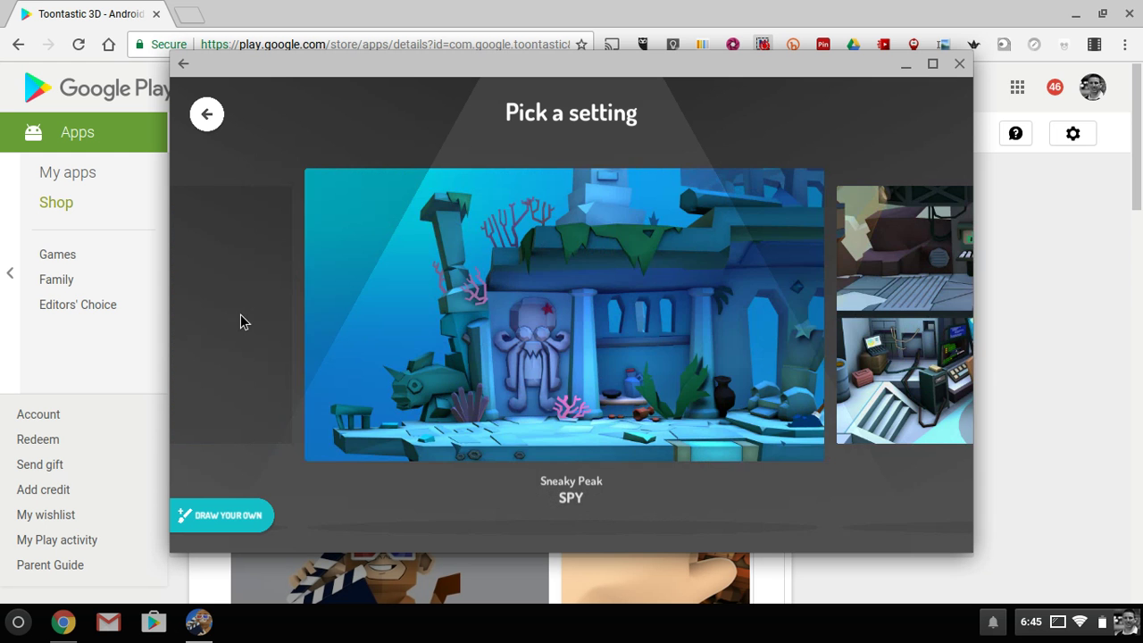
click(241, 315)
click(259, 328)
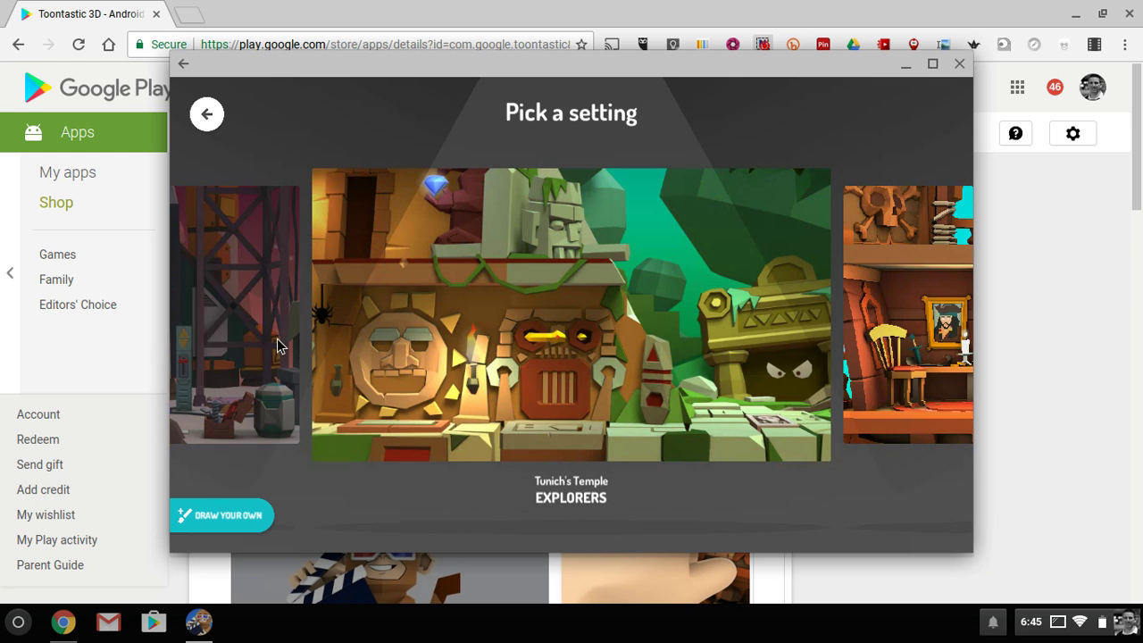
click(241, 347)
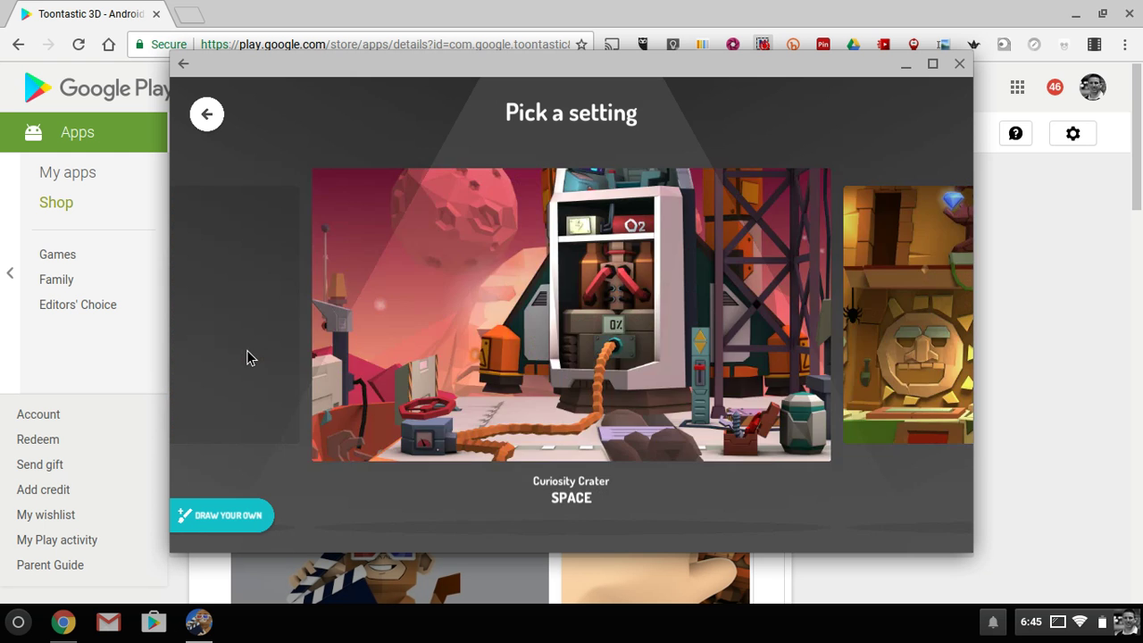
click(250, 352)
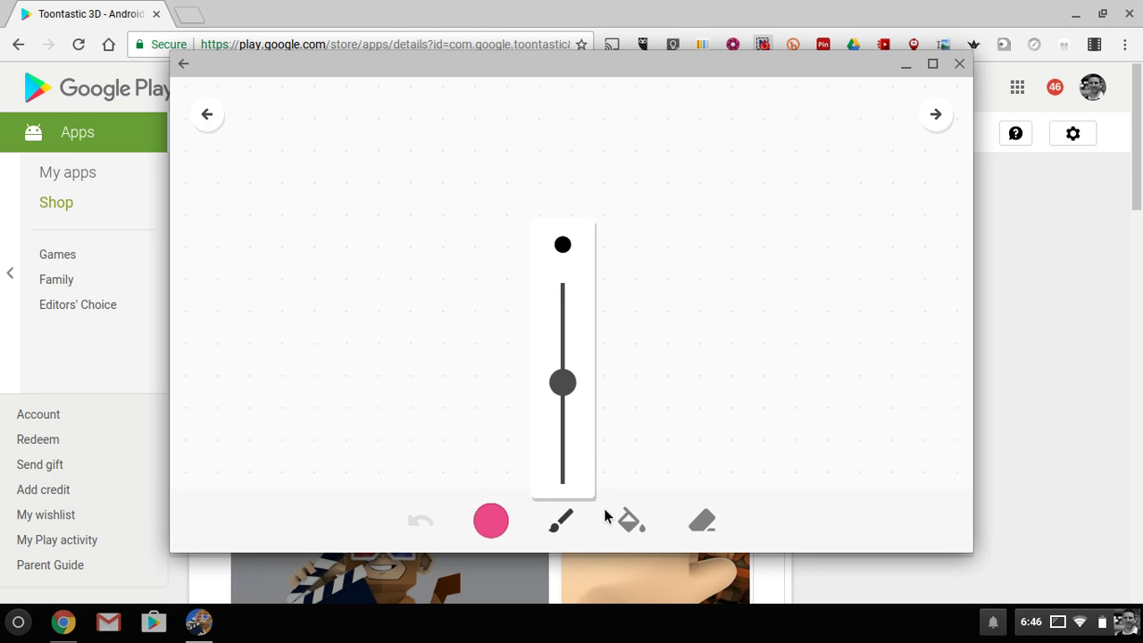
click(211, 117)
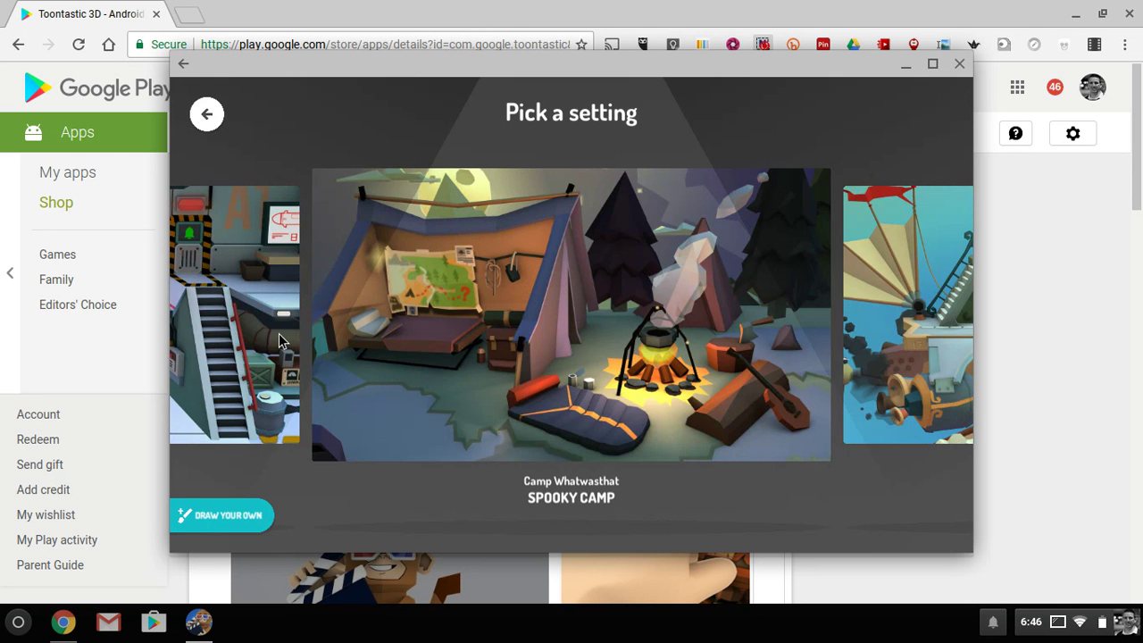
- Cycle back to the Dolores High School classroom and pick it as the Beginning setting
click(277, 335)
click(274, 340)
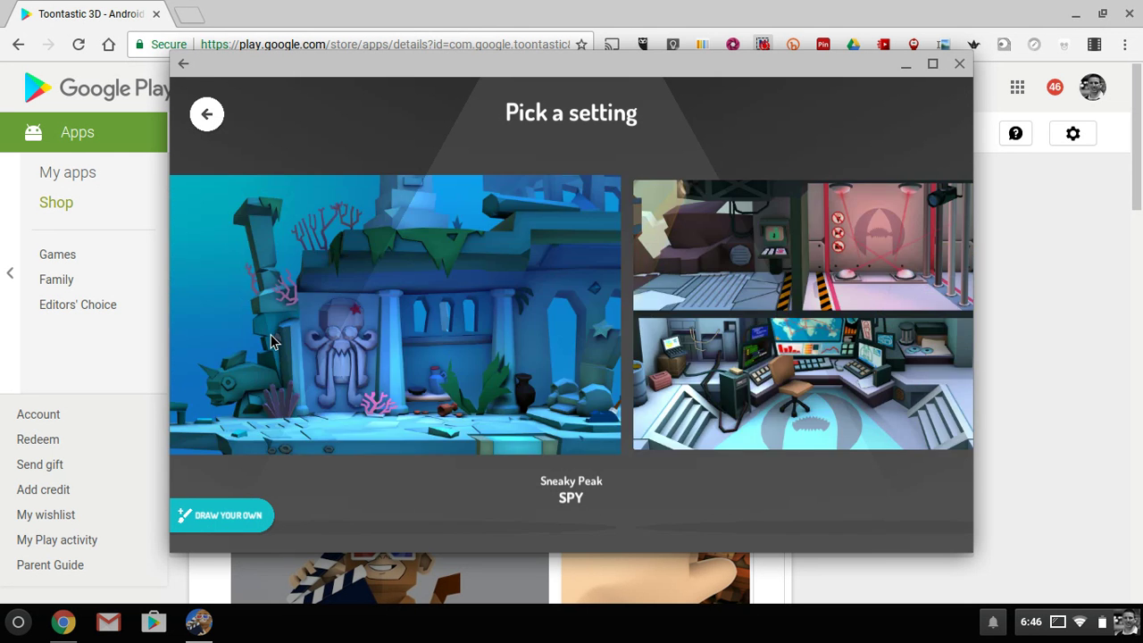
click(272, 345)
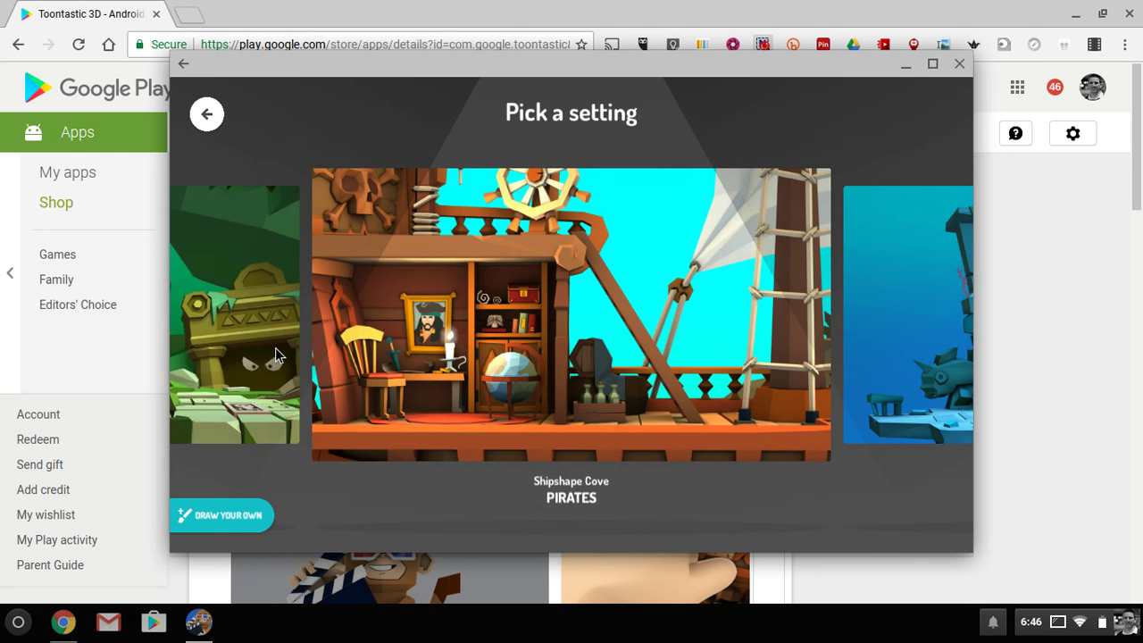
click(275, 355)
click(271, 353)
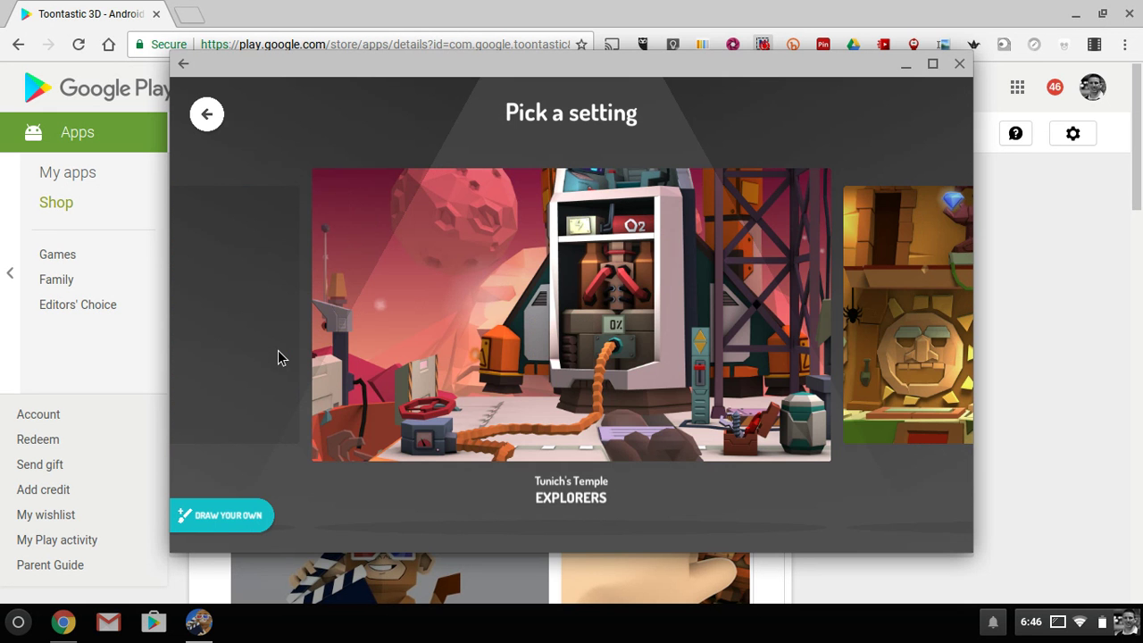
click(265, 332)
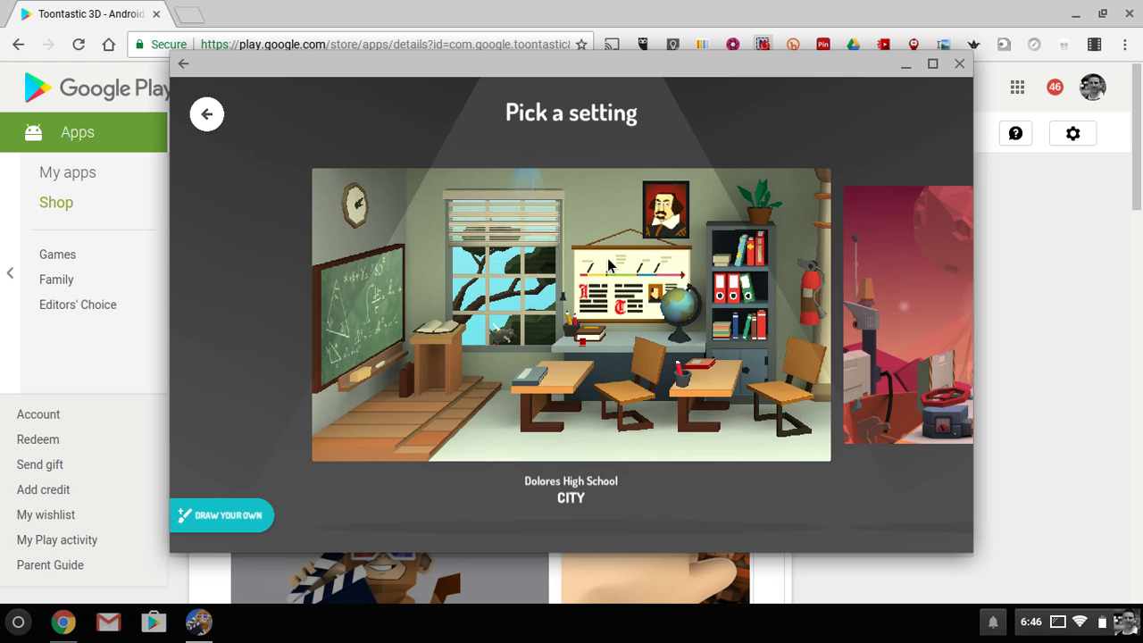
click(579, 229)
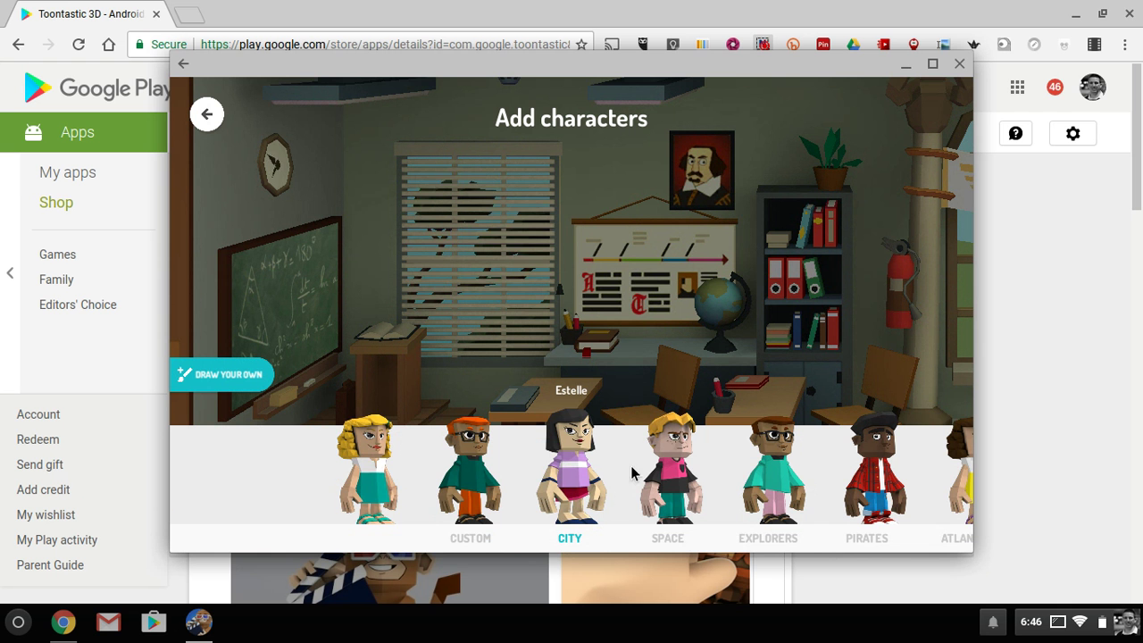
- Cast Mrs. Teacher and Student for the Beginning scene and go to the stage
click(382, 468)
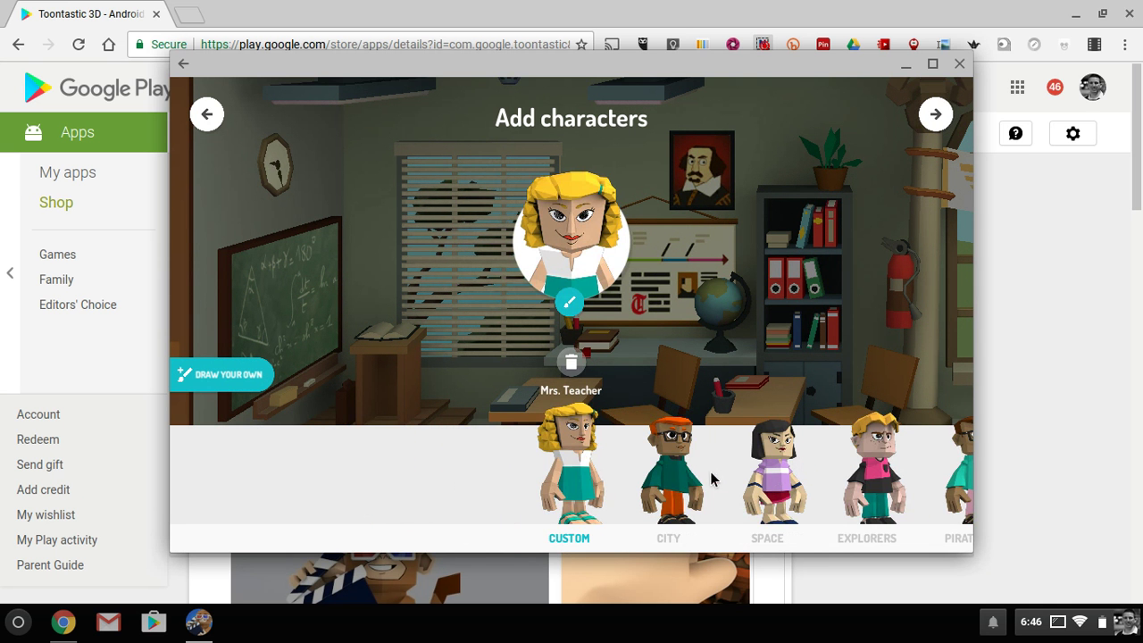
click(687, 480)
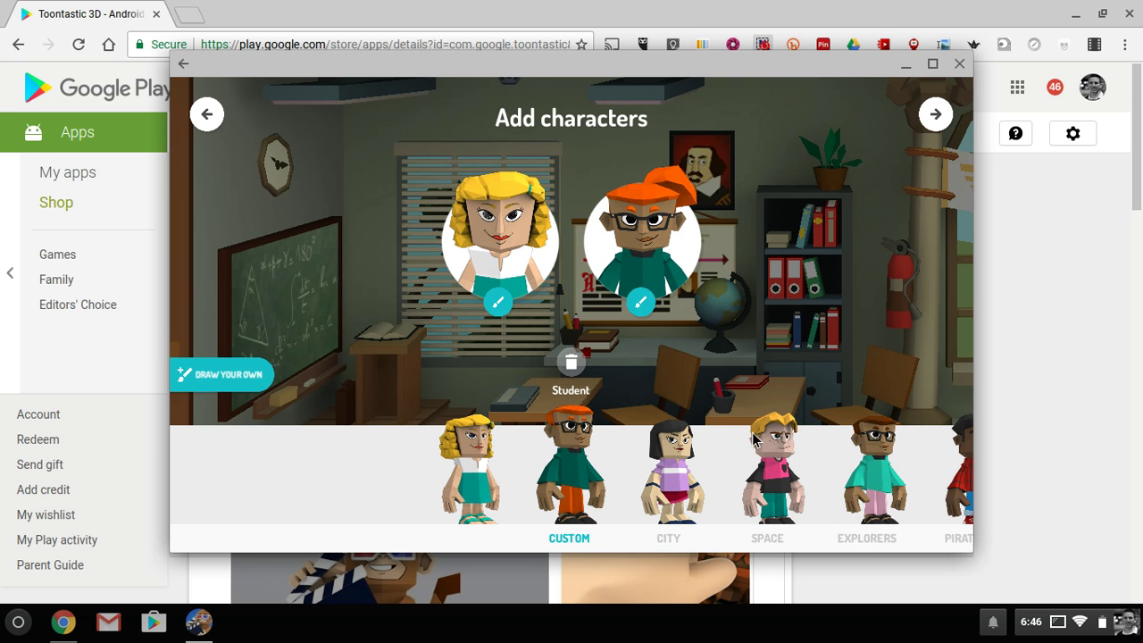
click(938, 115)
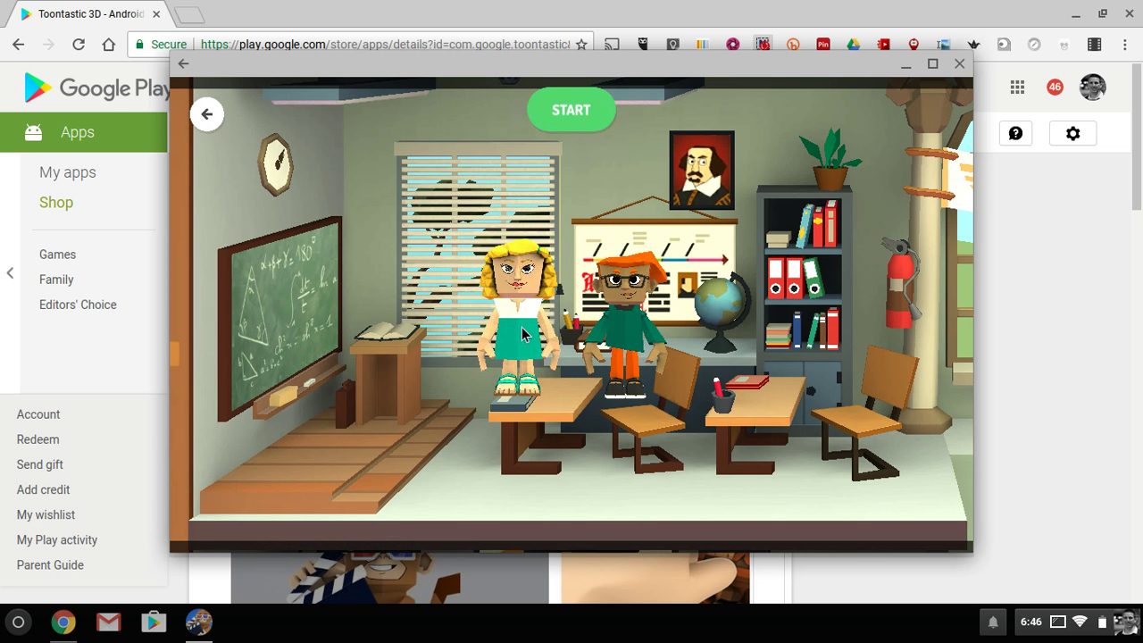
- Position Mrs. Teacher on the platform by the chalkboard and Student near the bookshelf
drag(537, 342, 437, 384)
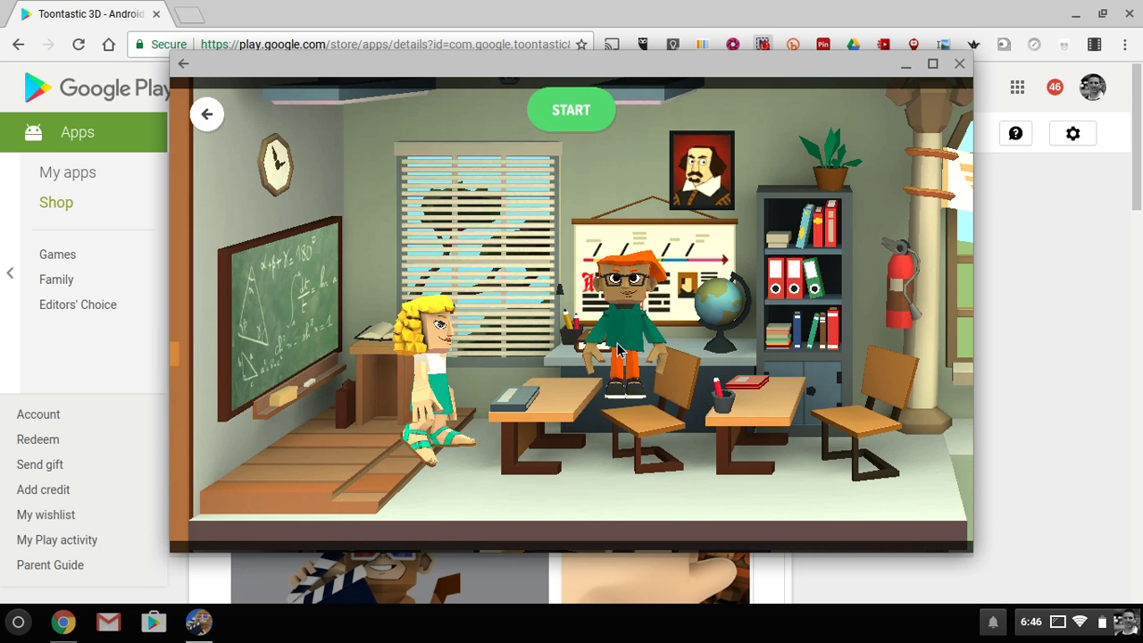
drag(625, 344, 797, 393)
drag(1007, 405, 959, 415)
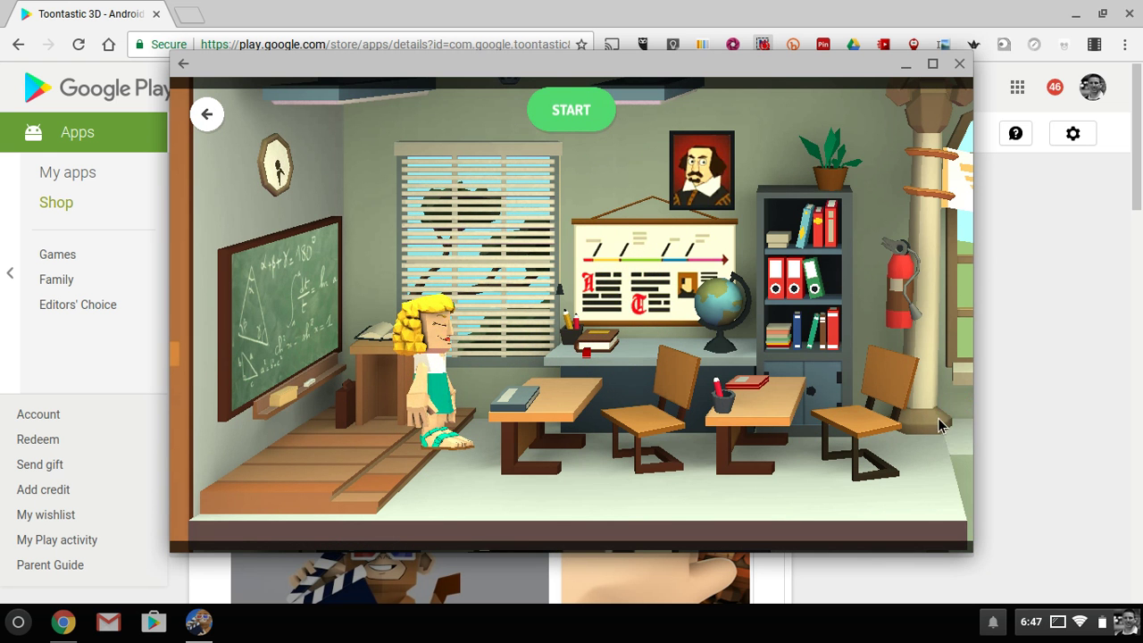
click(954, 416)
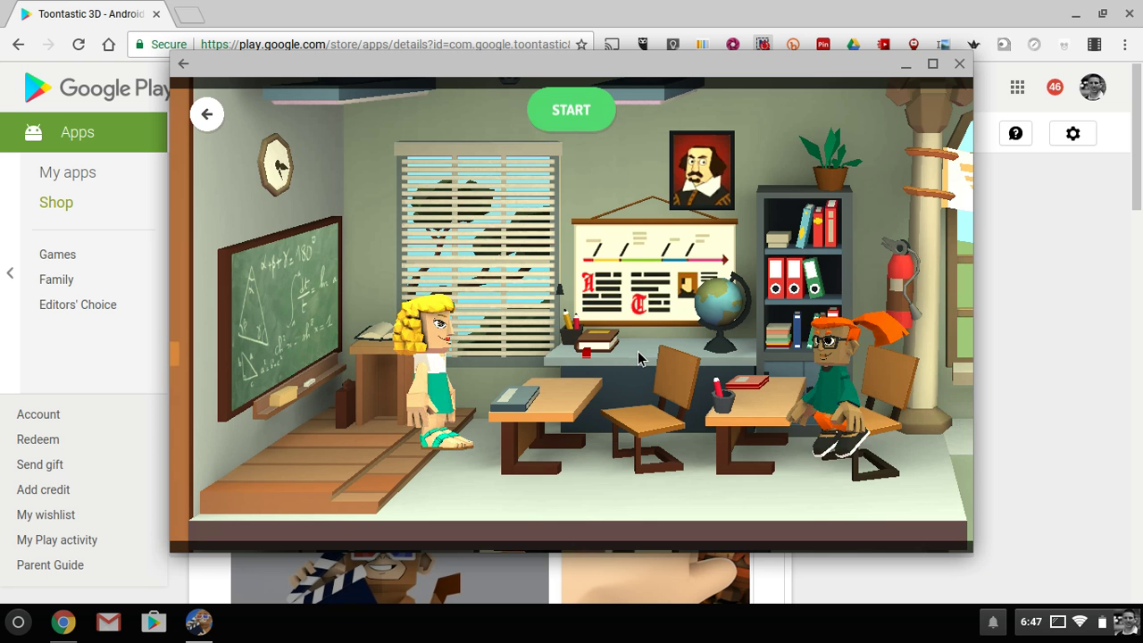
- Record the orange-haired student walking offstage and give the scene GLOOMY mood music
click(568, 112)
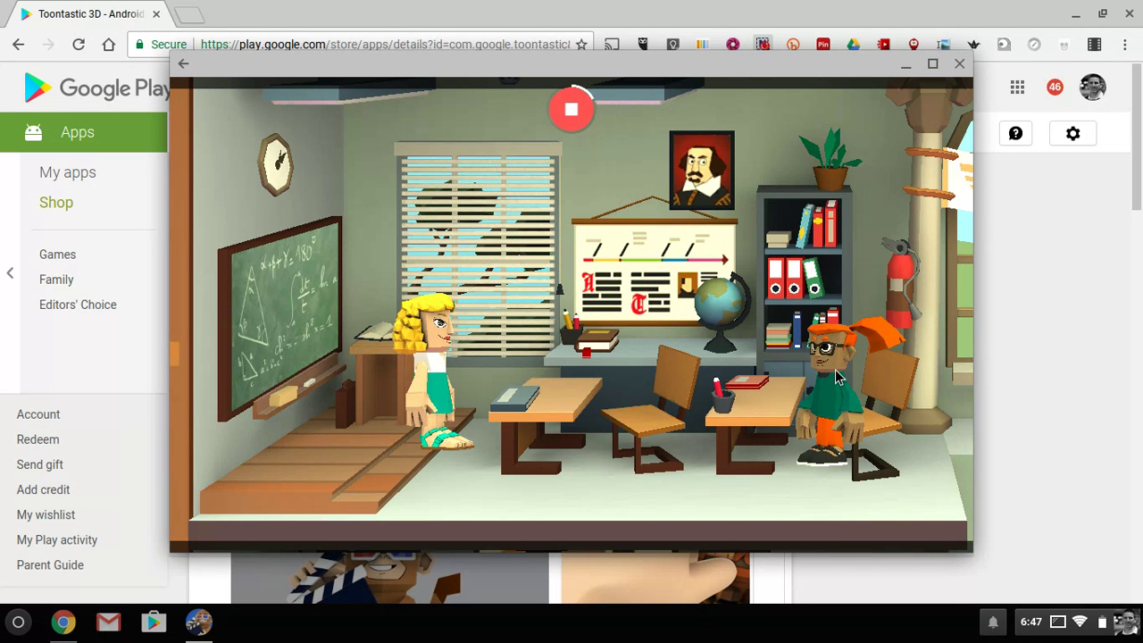
drag(837, 377, 1020, 503)
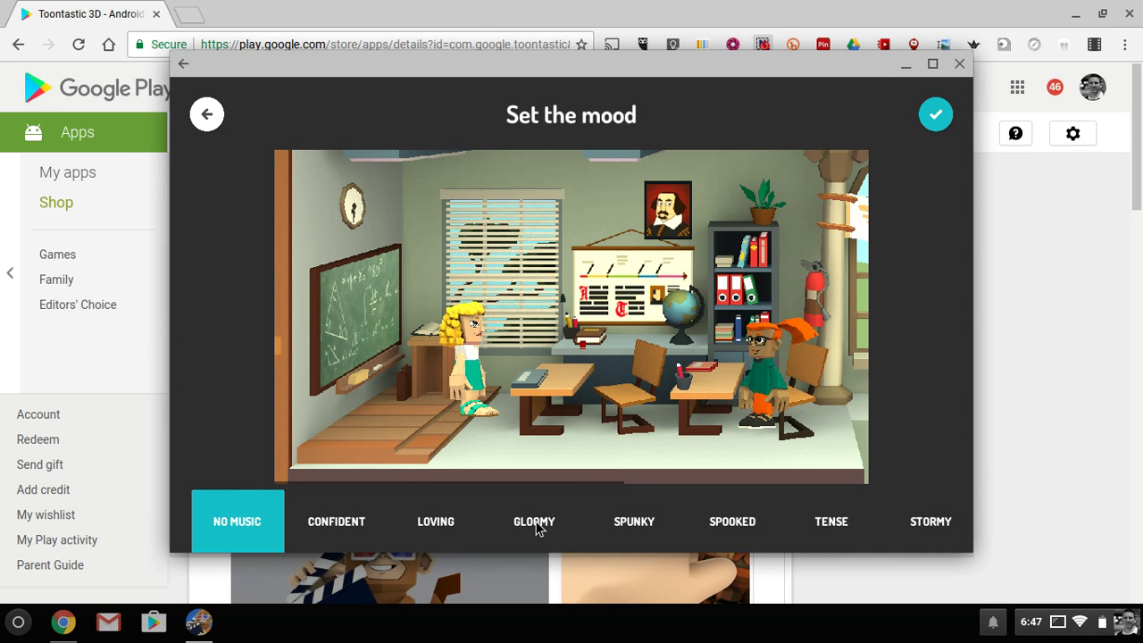
click(536, 524)
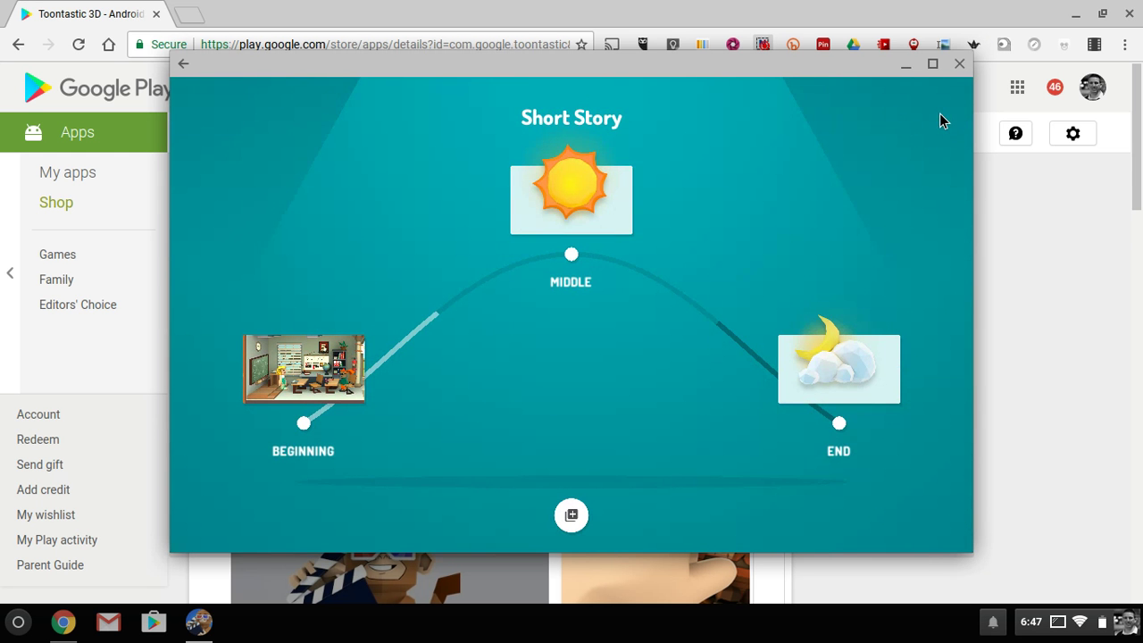
- Set the Middle scene in the classroom and add Student and Mrs. Teacher
click(586, 212)
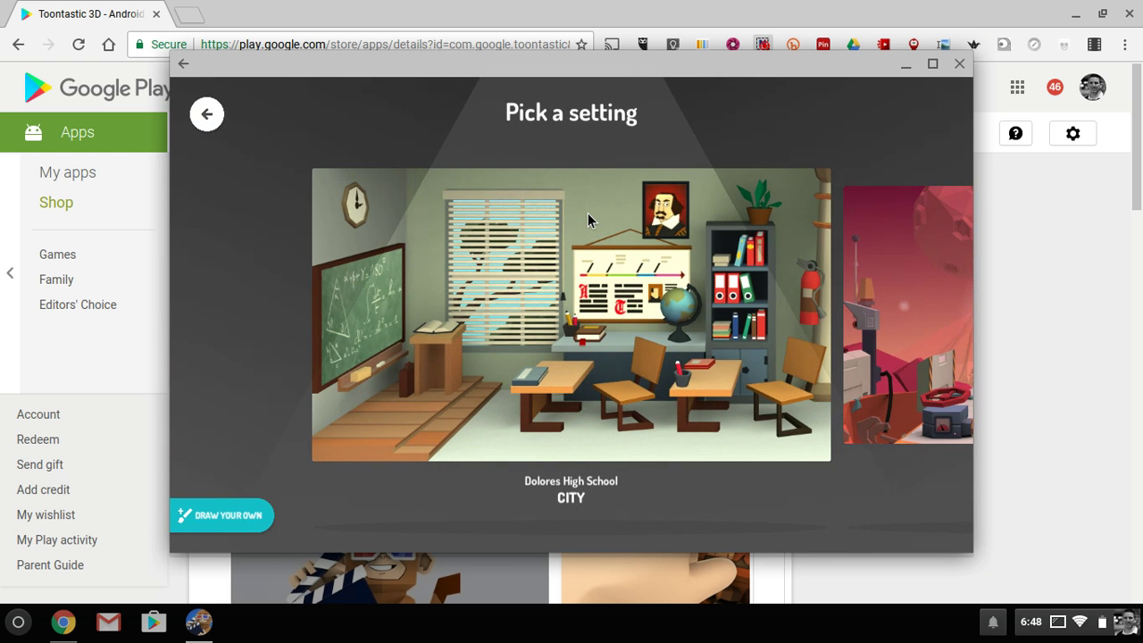
click(587, 214)
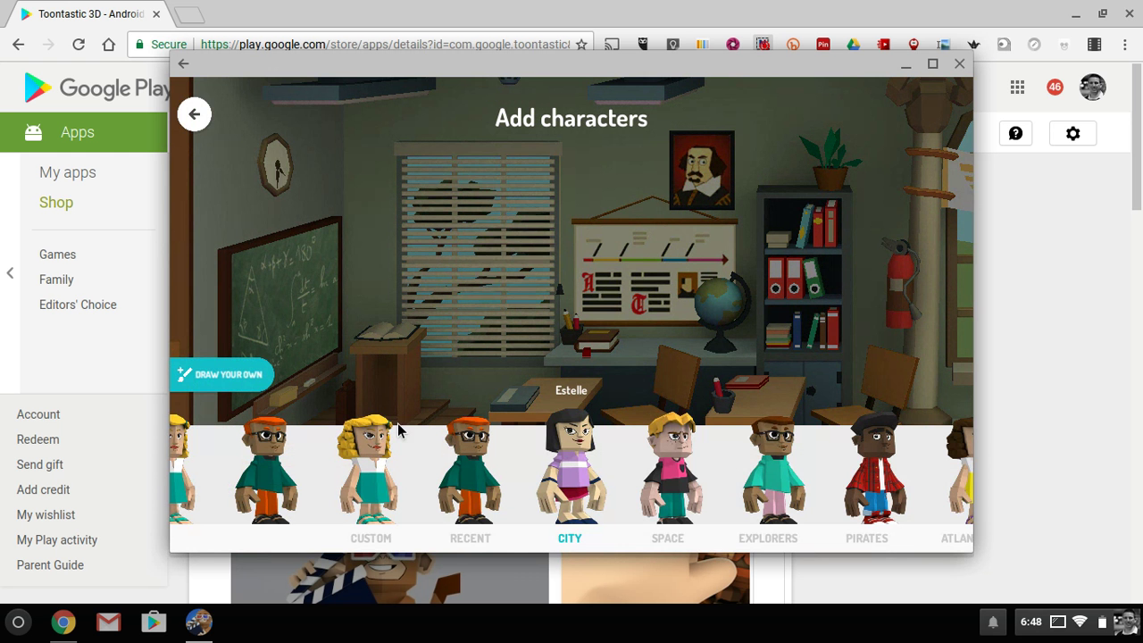
click(275, 482)
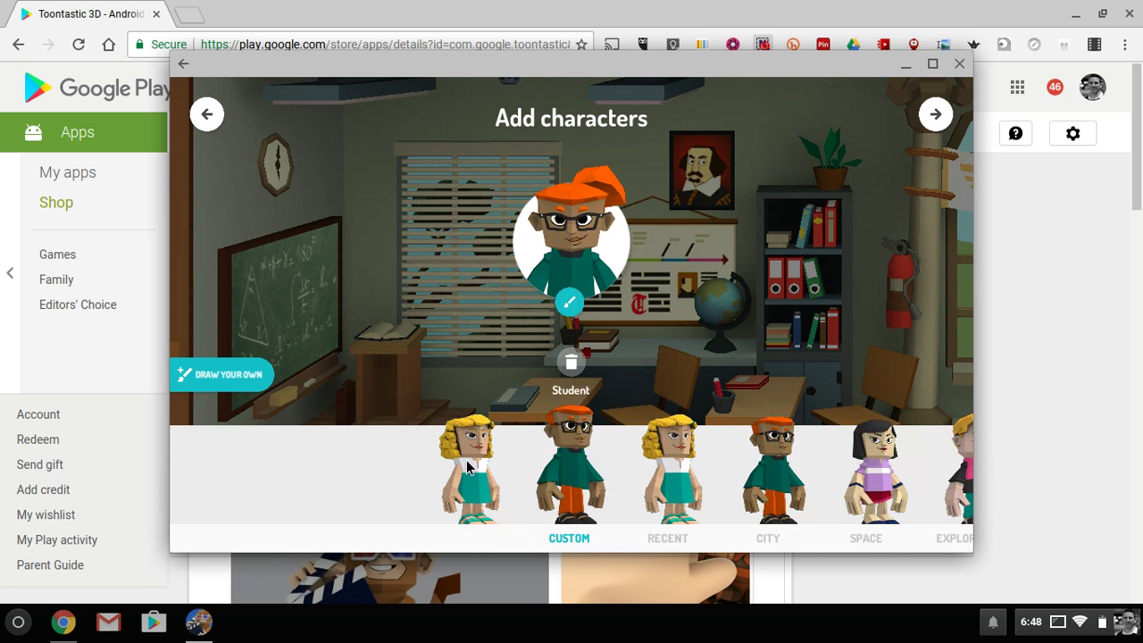
click(466, 466)
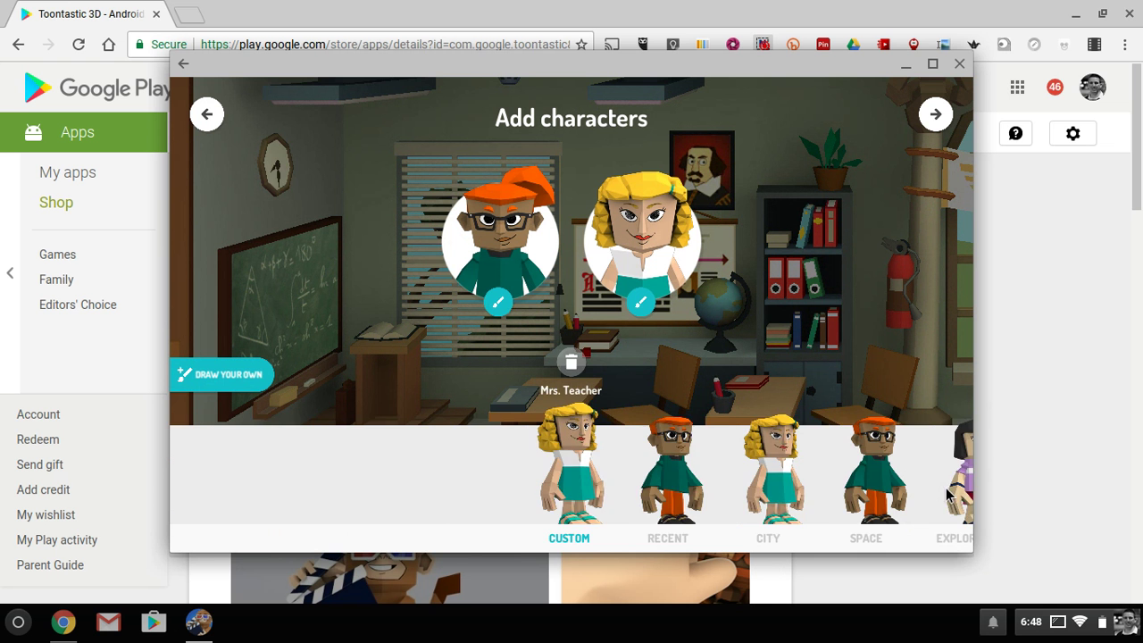
- Find Neil among the CITY characters, add him, and open him for customising
drag(948, 496, 553, 498)
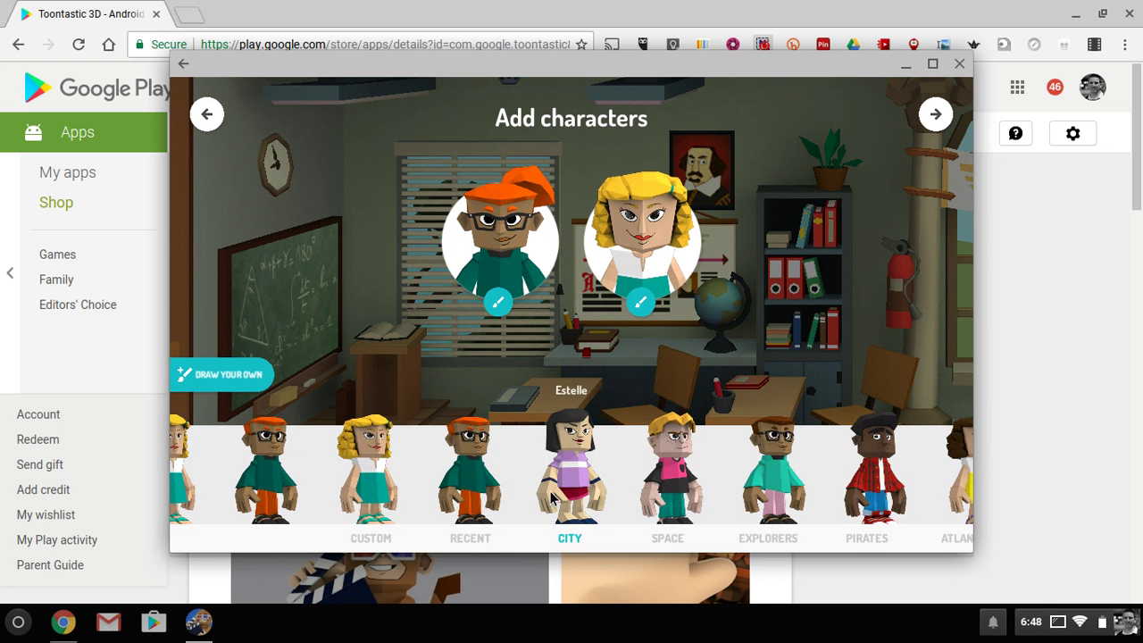
click(803, 487)
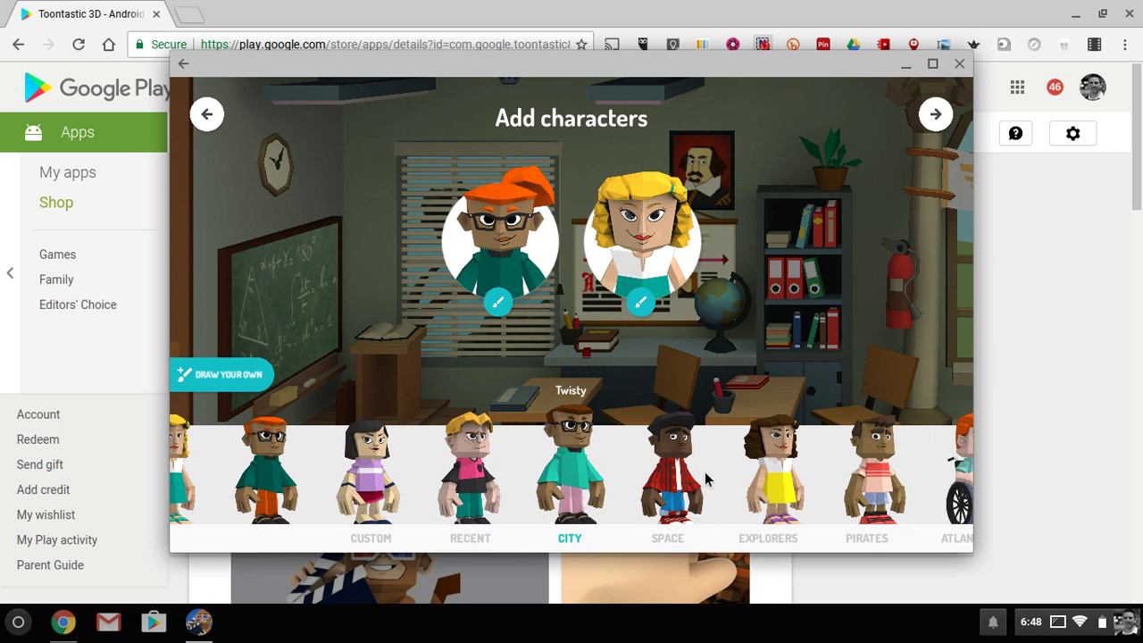
click(679, 473)
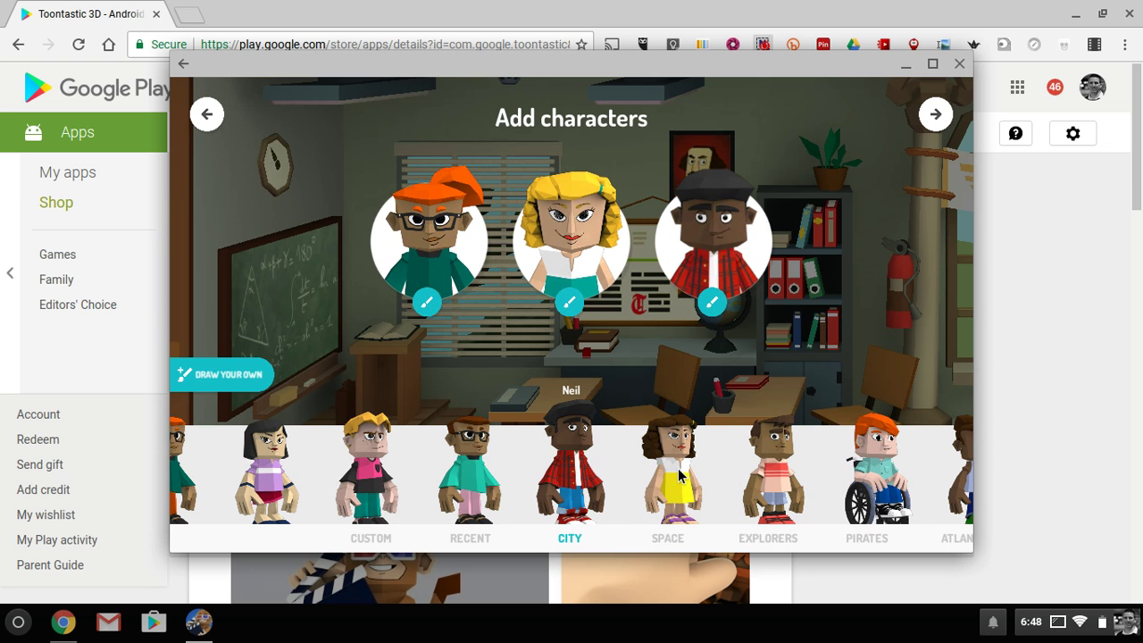
click(710, 305)
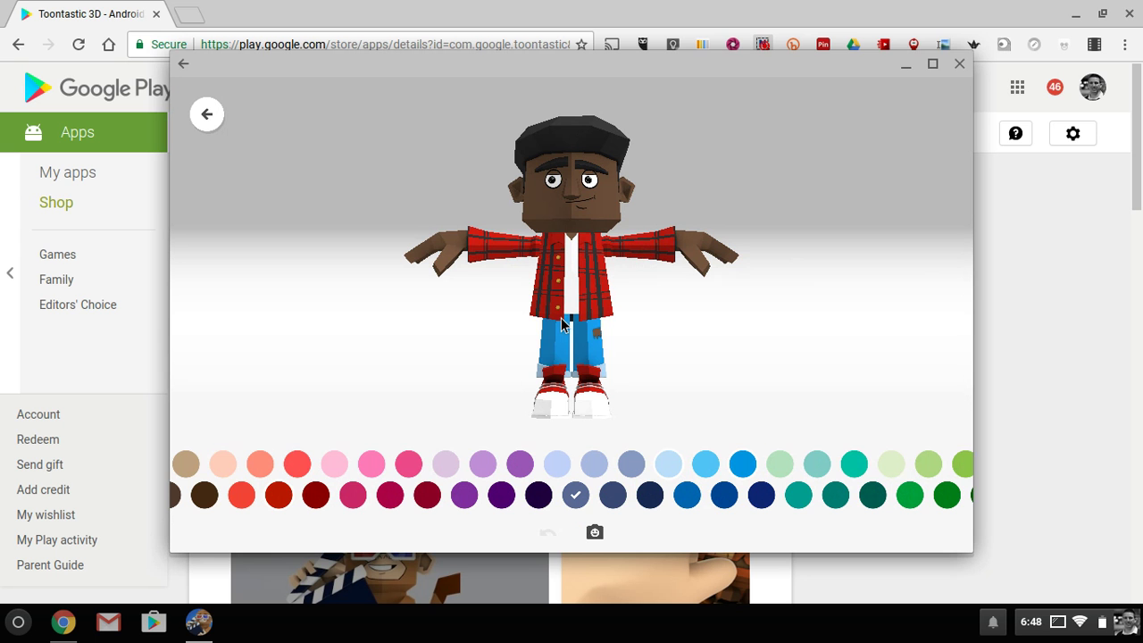
- Recolour Neil with slate-blue pants, a pale-green plaid shirt and a pale-green hat
click(548, 356)
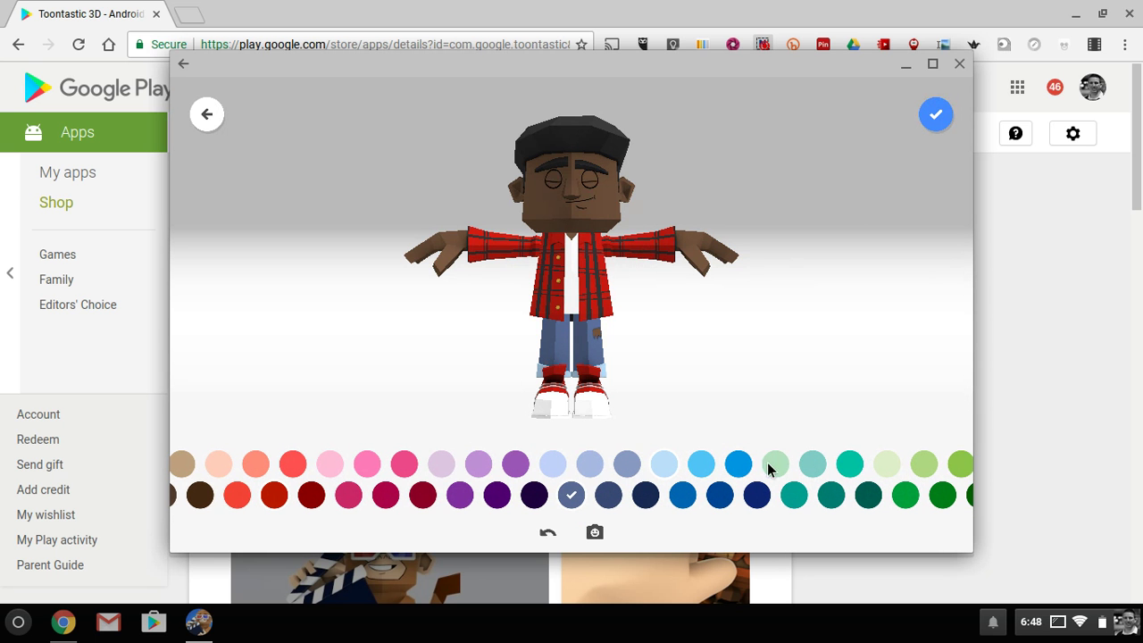
click(605, 294)
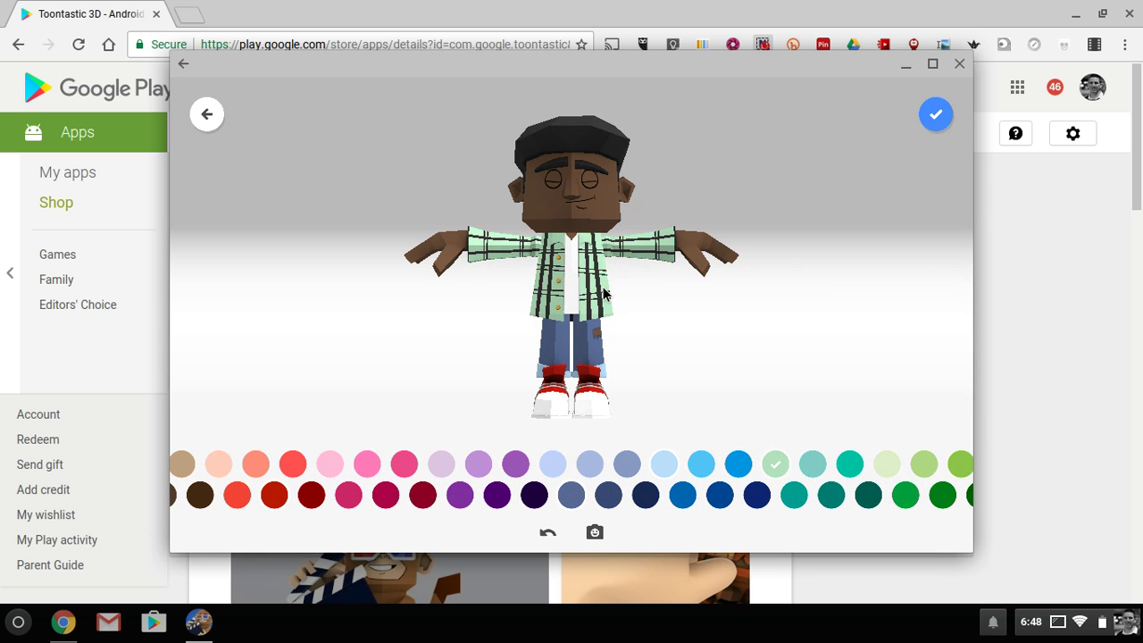
click(583, 131)
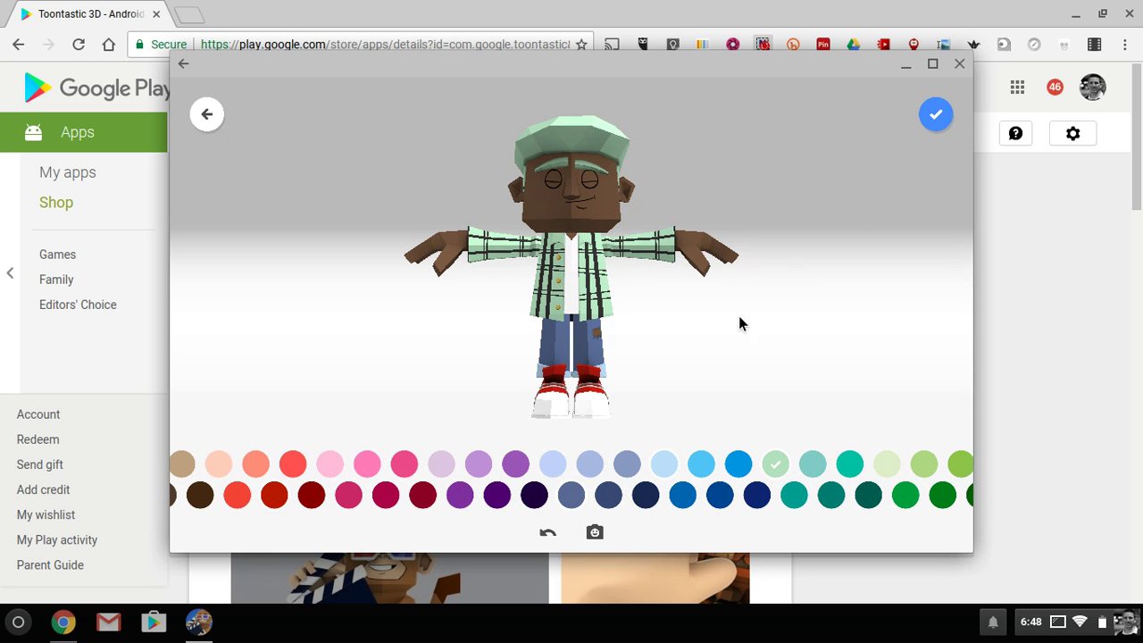
- Name the recoloured character 'Male Student' and save him to the lineup
click(935, 116)
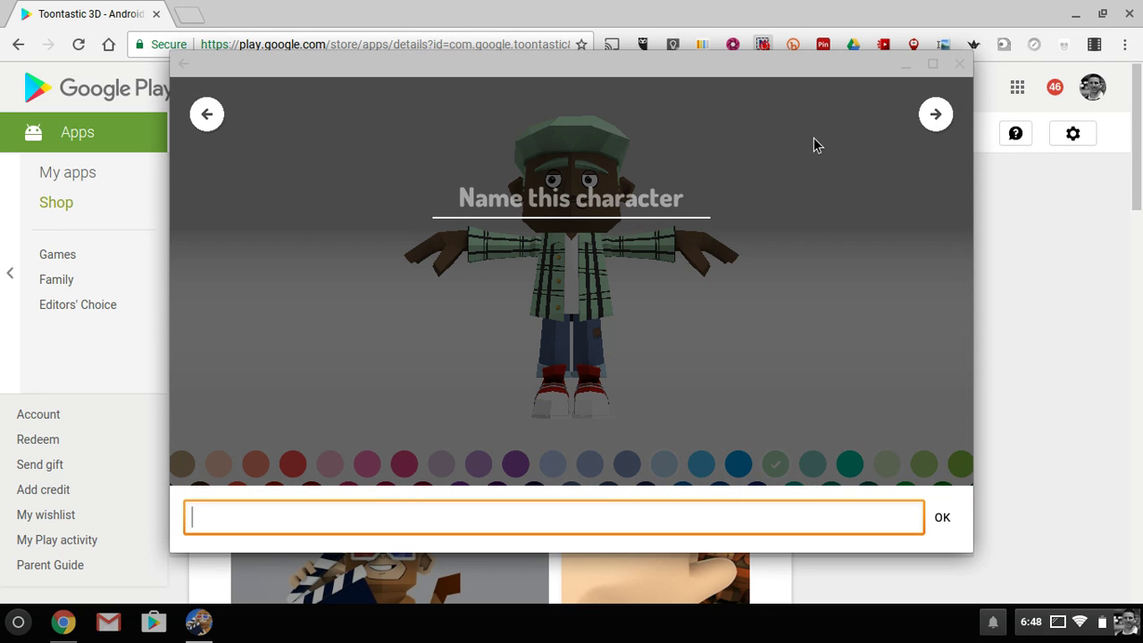
text(Male )
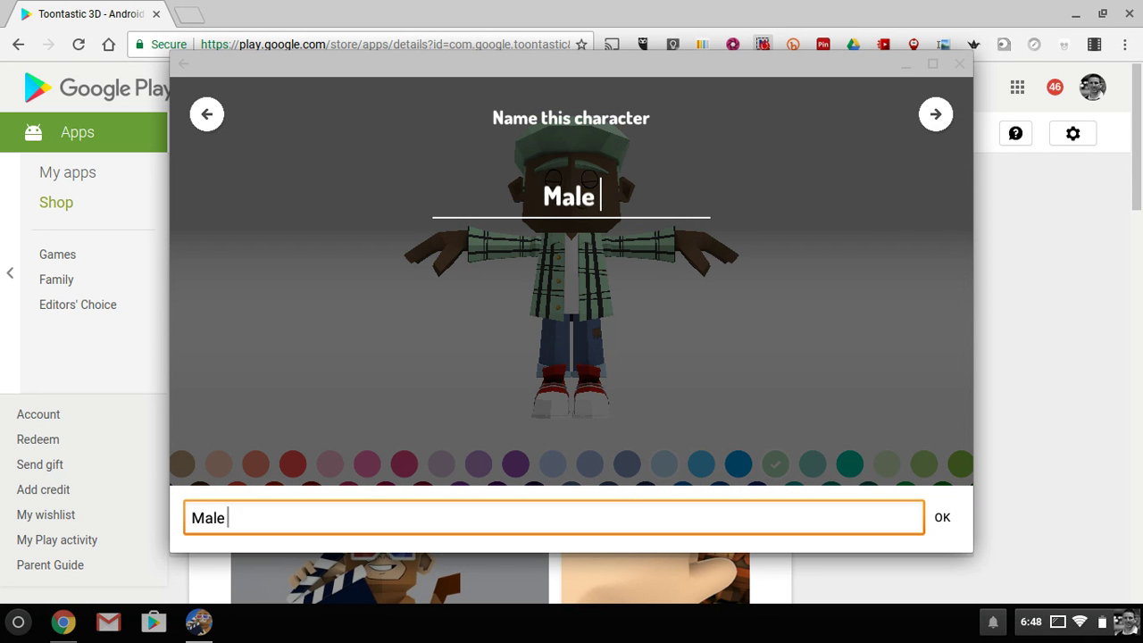
text(Student)
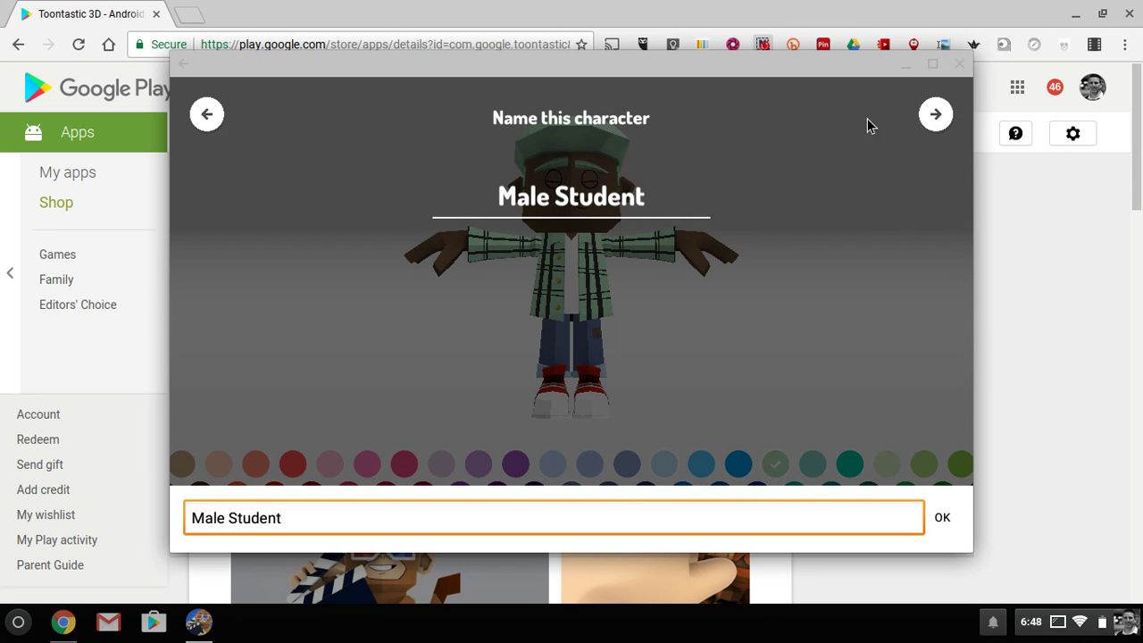
key(Return)
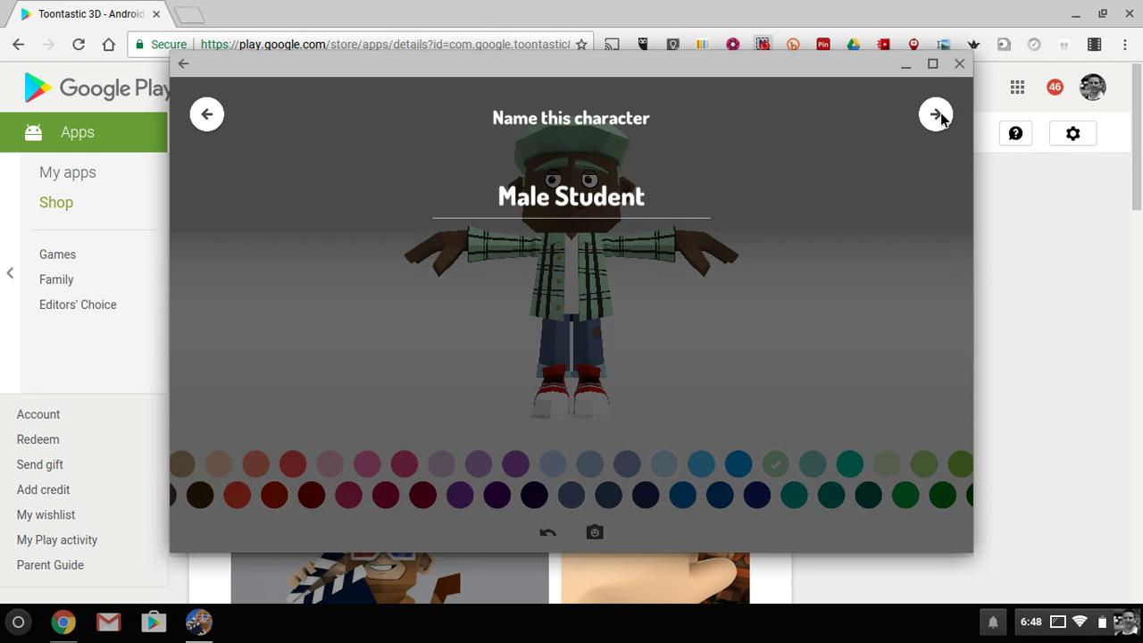
click(940, 115)
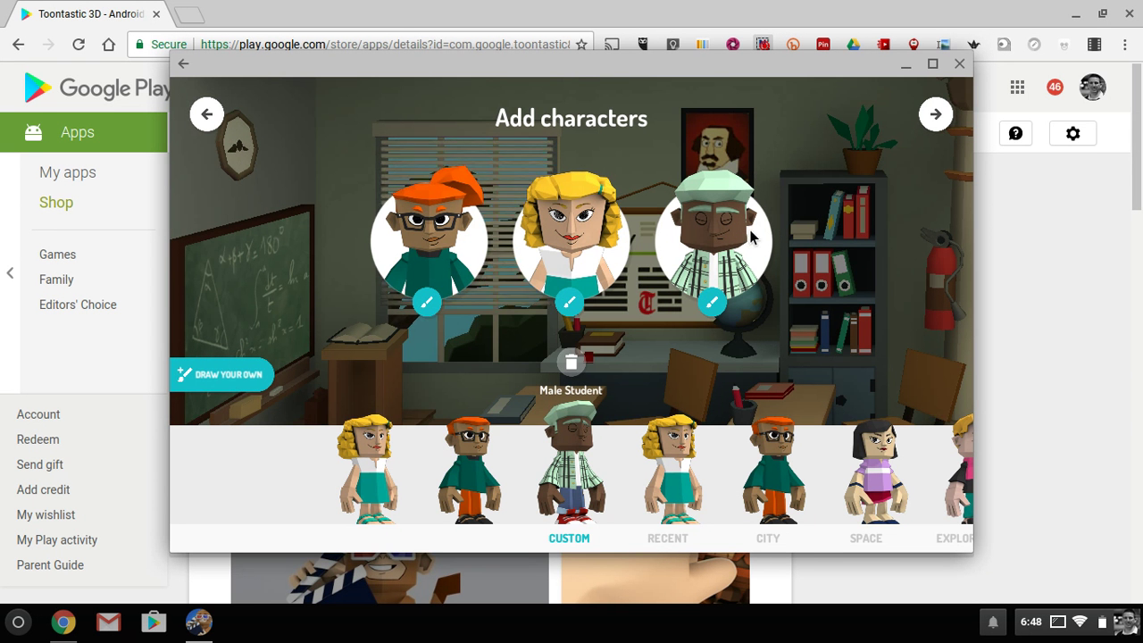
- On the Middle stage, move the orange-haired boy offstage and Male Student beside the left desk
click(934, 114)
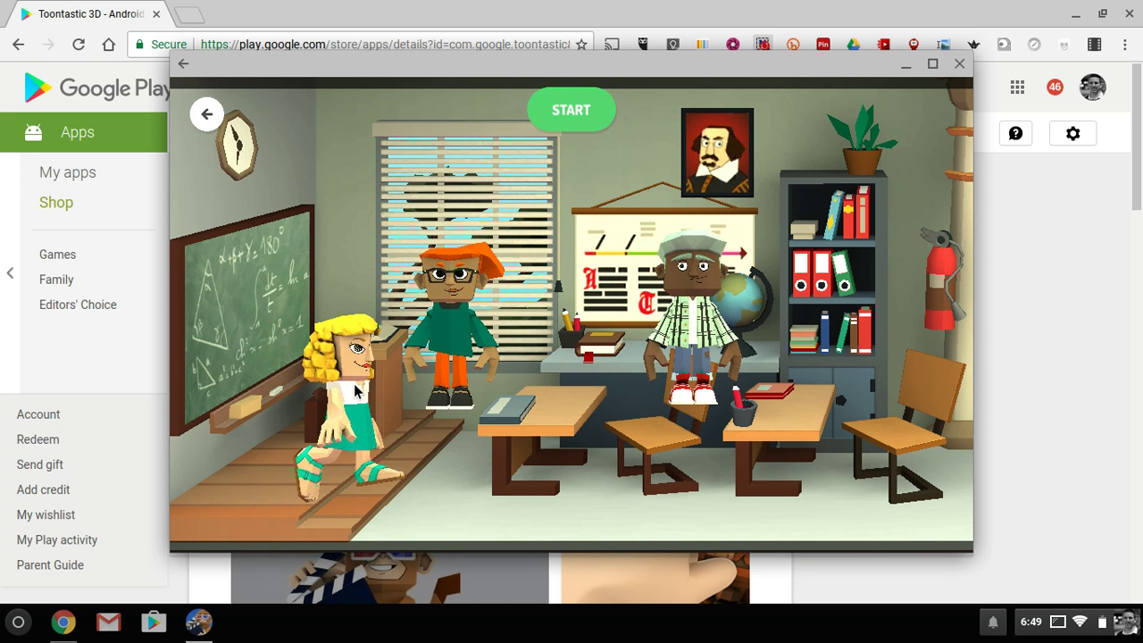
drag(464, 326, 1057, 499)
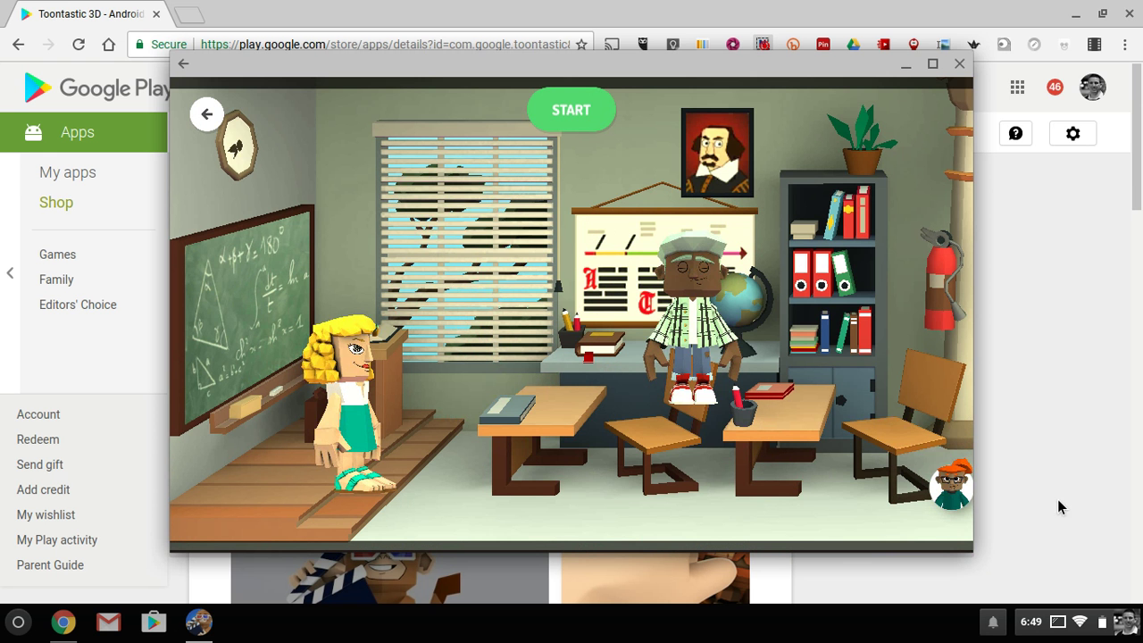
drag(722, 334, 584, 387)
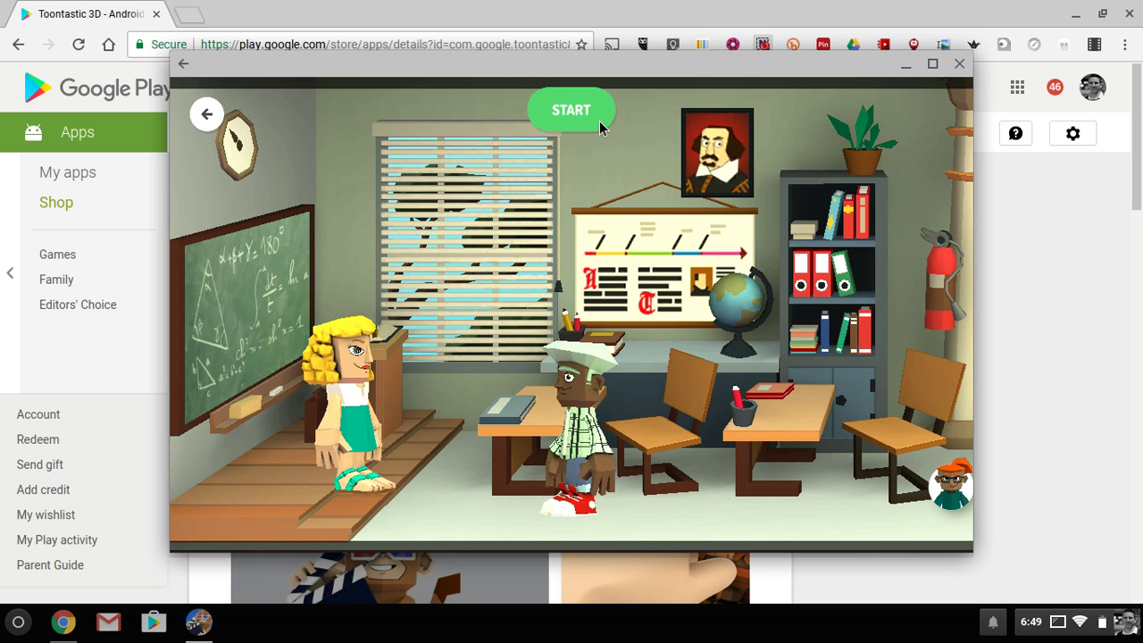
- Record the orange-haired boy entering and sitting in the right chair
click(572, 111)
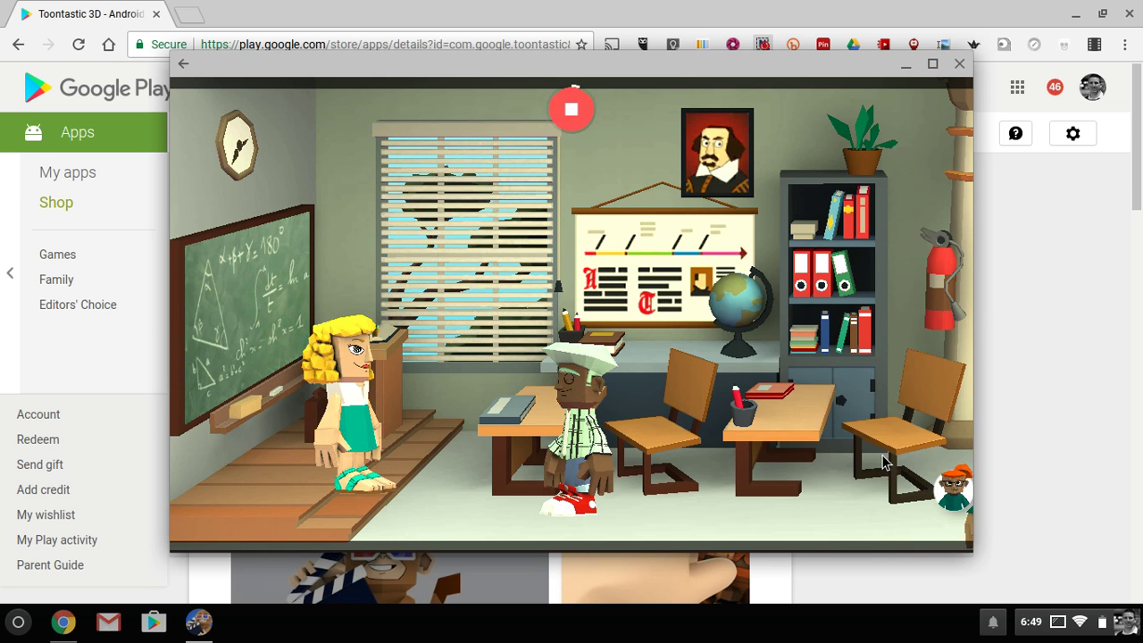
mouse_move(884, 463)
mouse_down()
mouse_move(761, 374)
mouse_move(707, 426)
mouse_up()
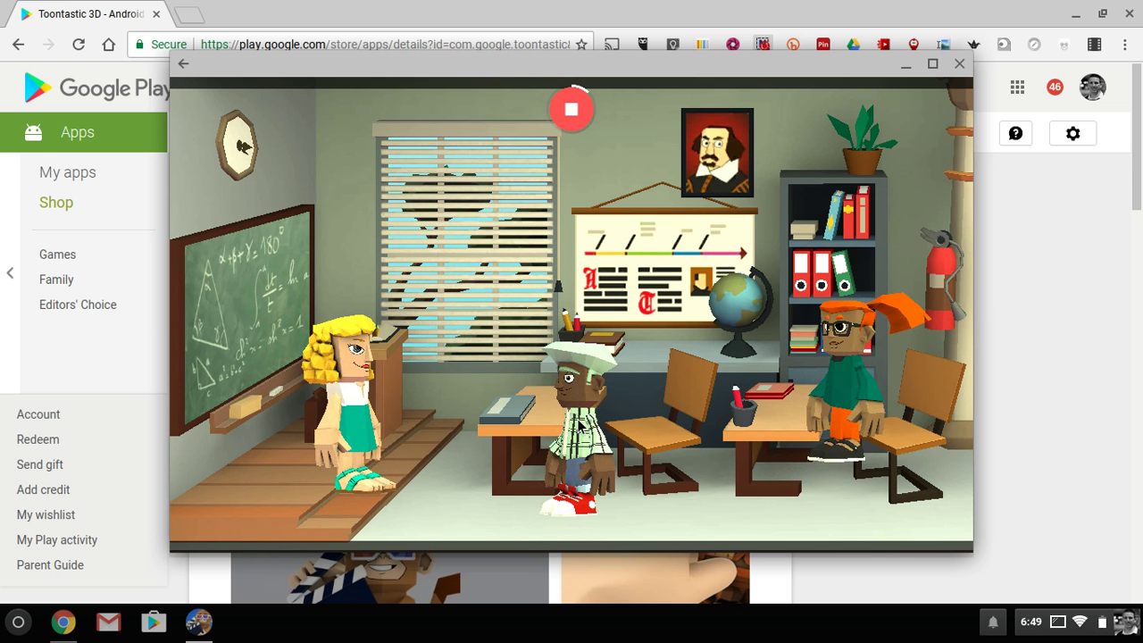
mouse_move(578, 424)
mouse_down()
mouse_move(638, 412)
mouse_move(592, 411)
mouse_up()
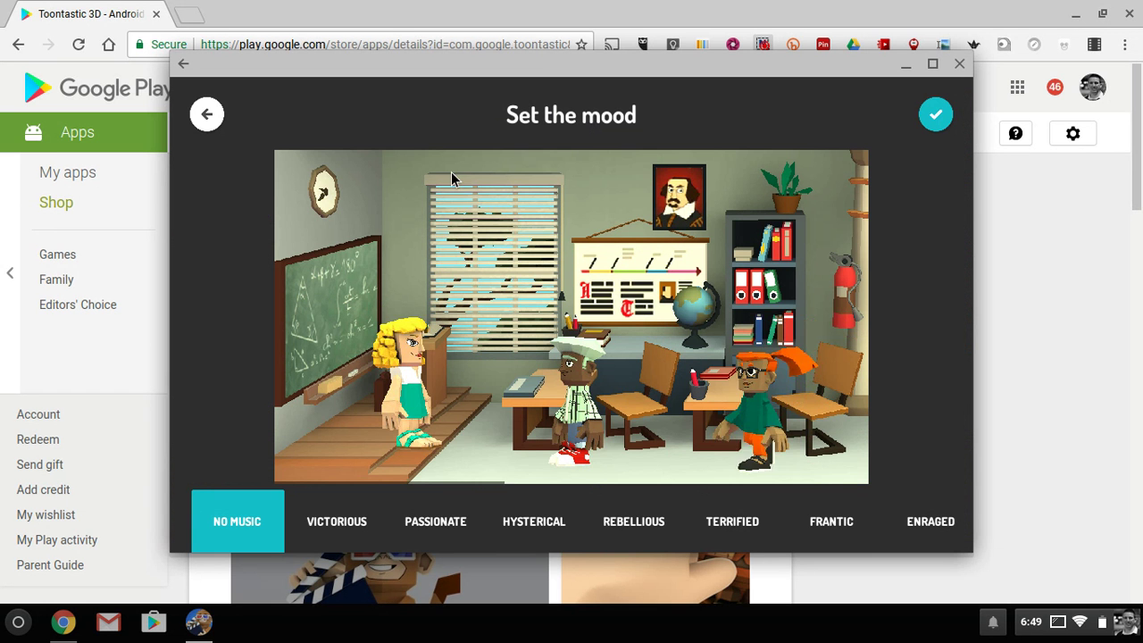
- Give the Middle scene PASSIONATE mood music and open the End scene's setting picker
click(453, 527)
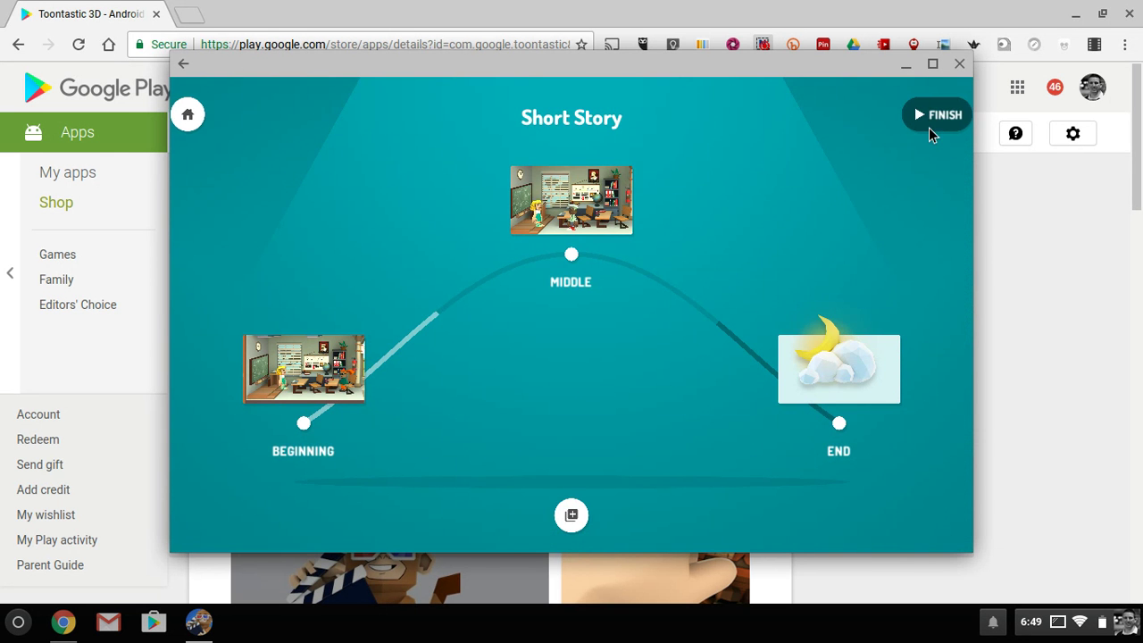
click(852, 386)
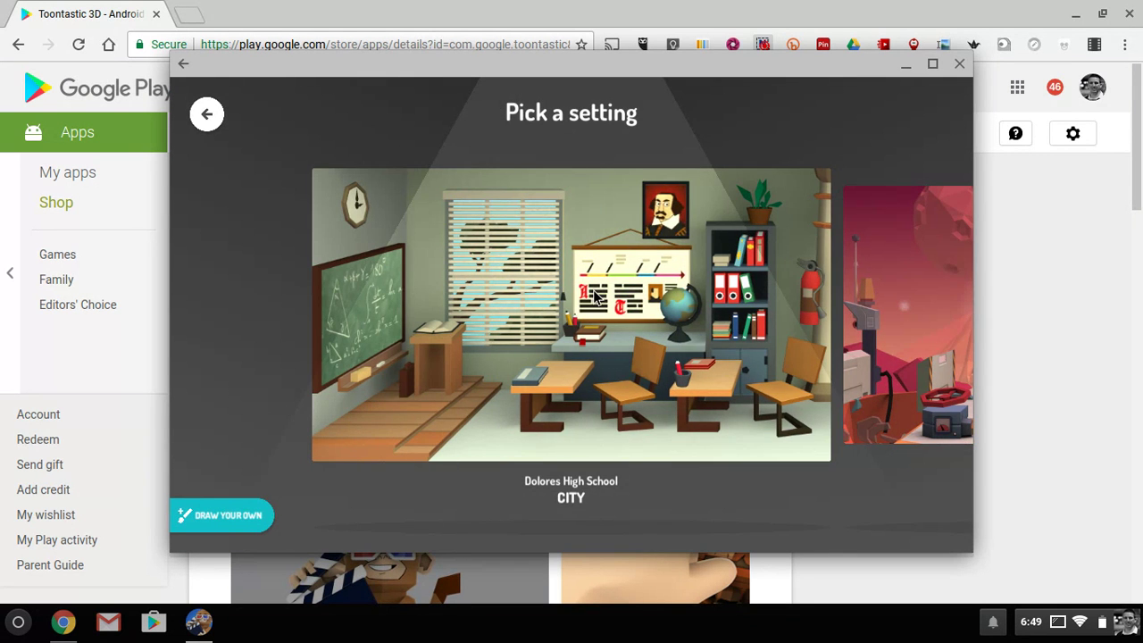
- Pick the Dolores High School classroom and cast the green-hat student, orange-haired student and blonde teacher
click(595, 297)
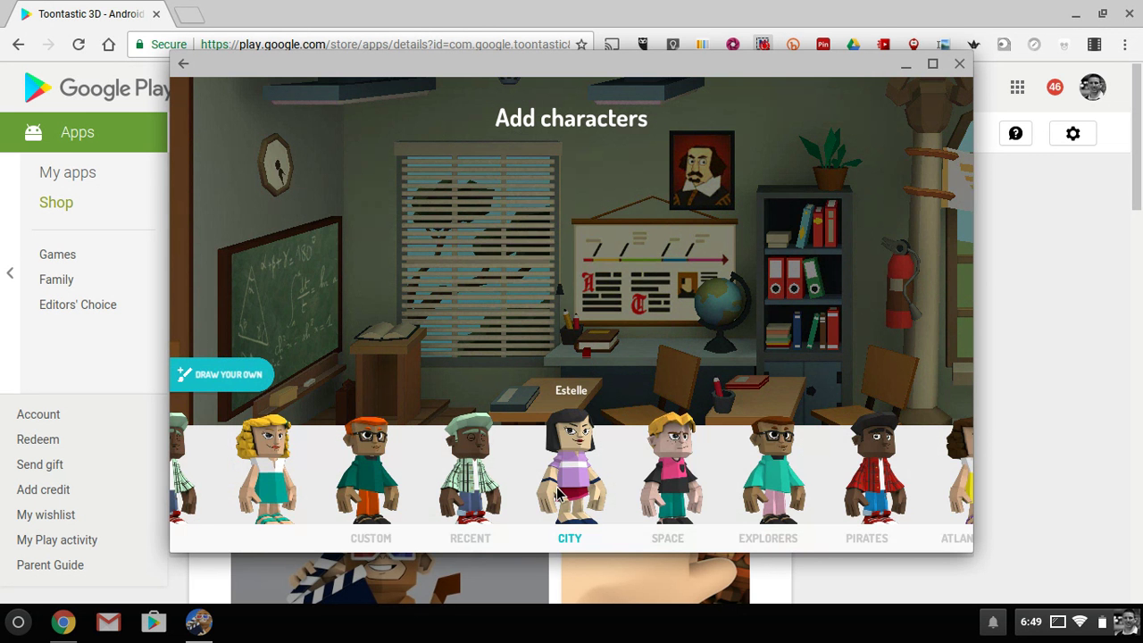
click(463, 480)
click(465, 478)
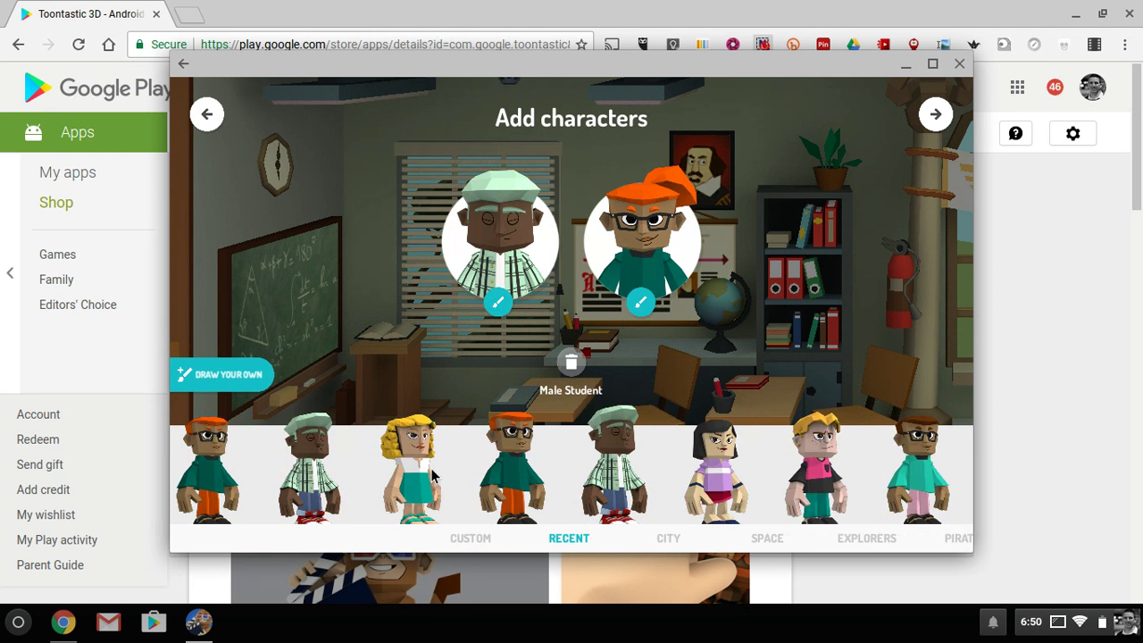
click(465, 475)
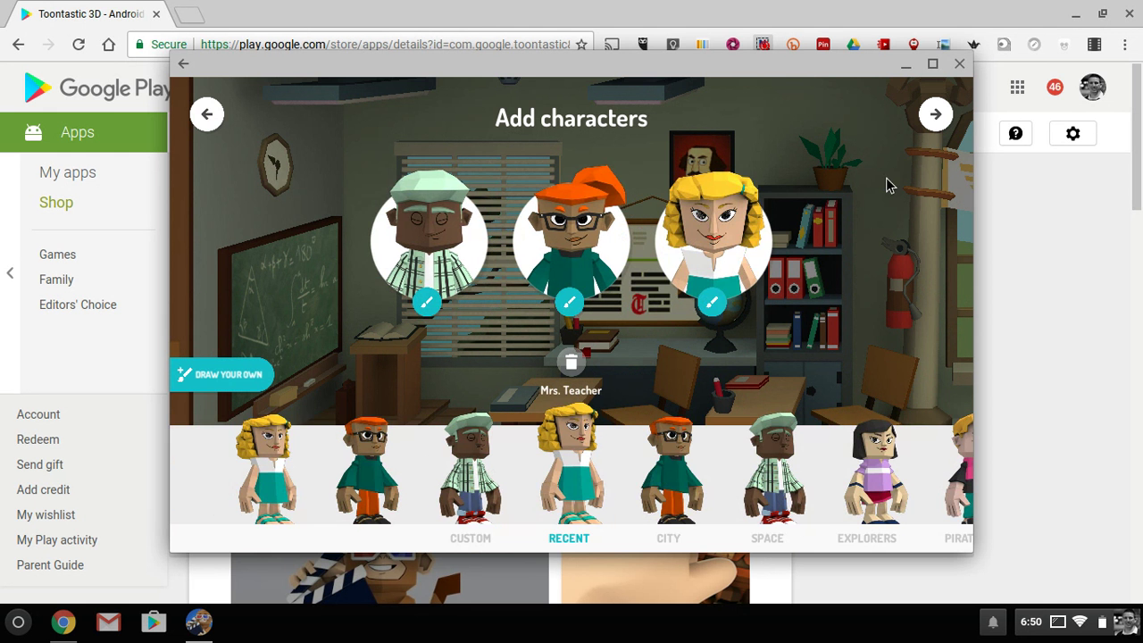
click(936, 115)
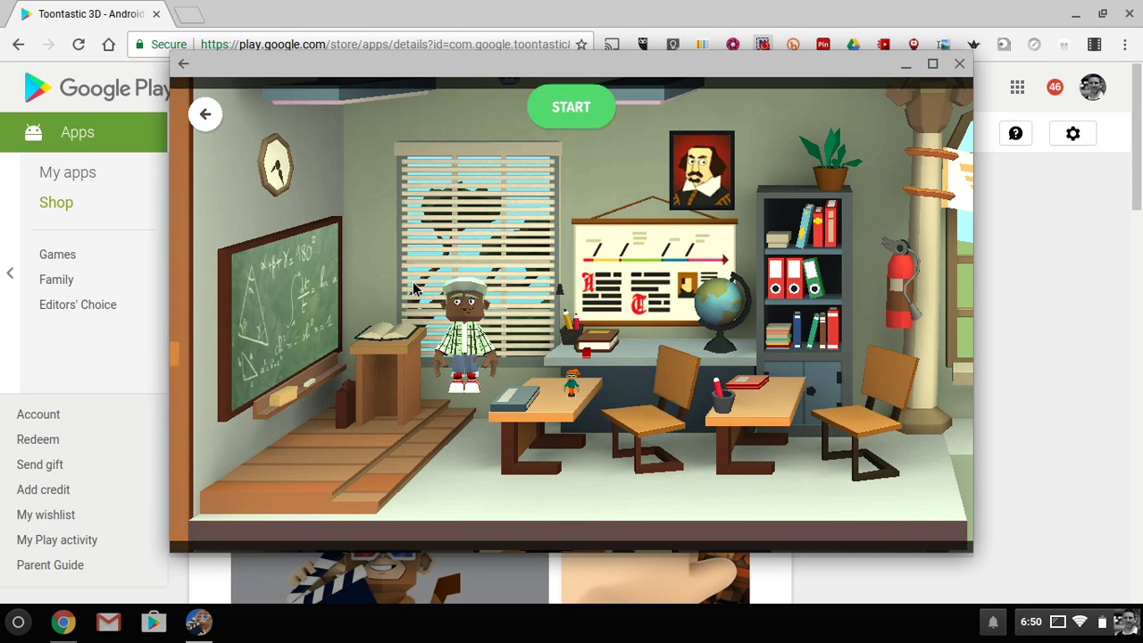
- Place the teacher by the blackboard, the green-hat student front, the orange-haired student at the right desk
drag(676, 357, 352, 428)
drag(465, 343, 596, 418)
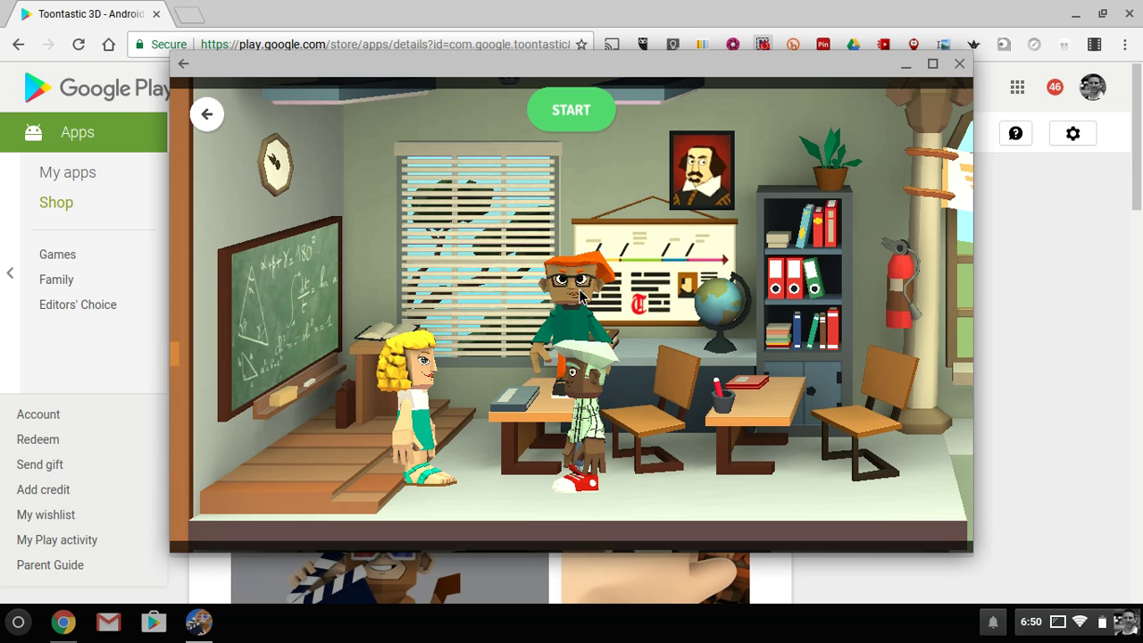
drag(573, 276, 934, 463)
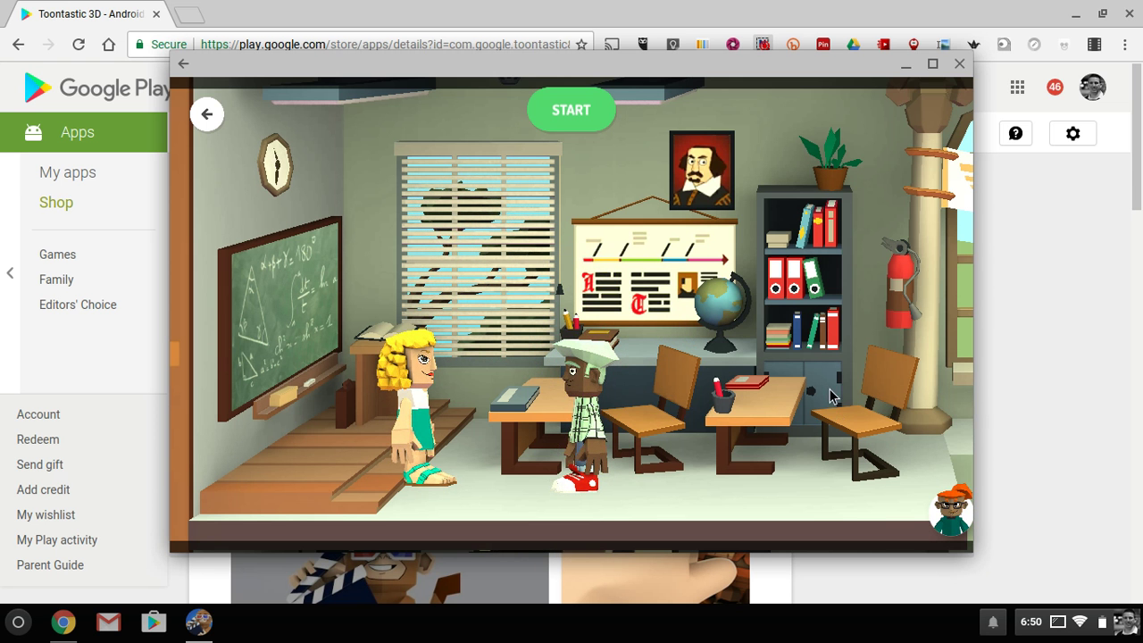
drag(943, 514, 805, 394)
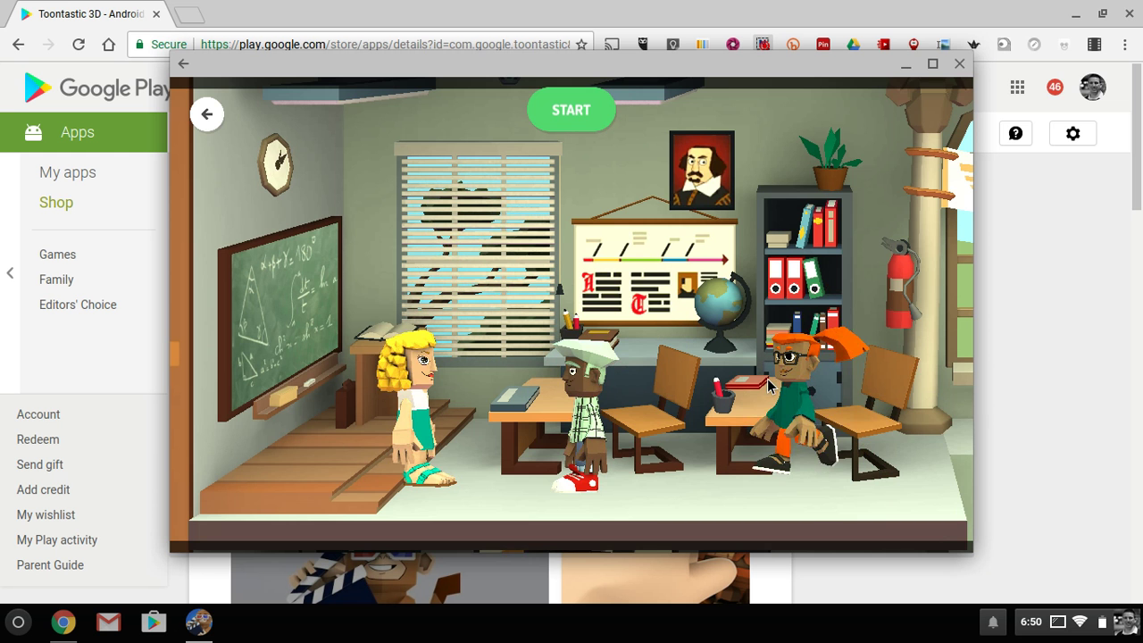
- Record both students walking off stage right, then pan across the school and back to the classroom
click(572, 110)
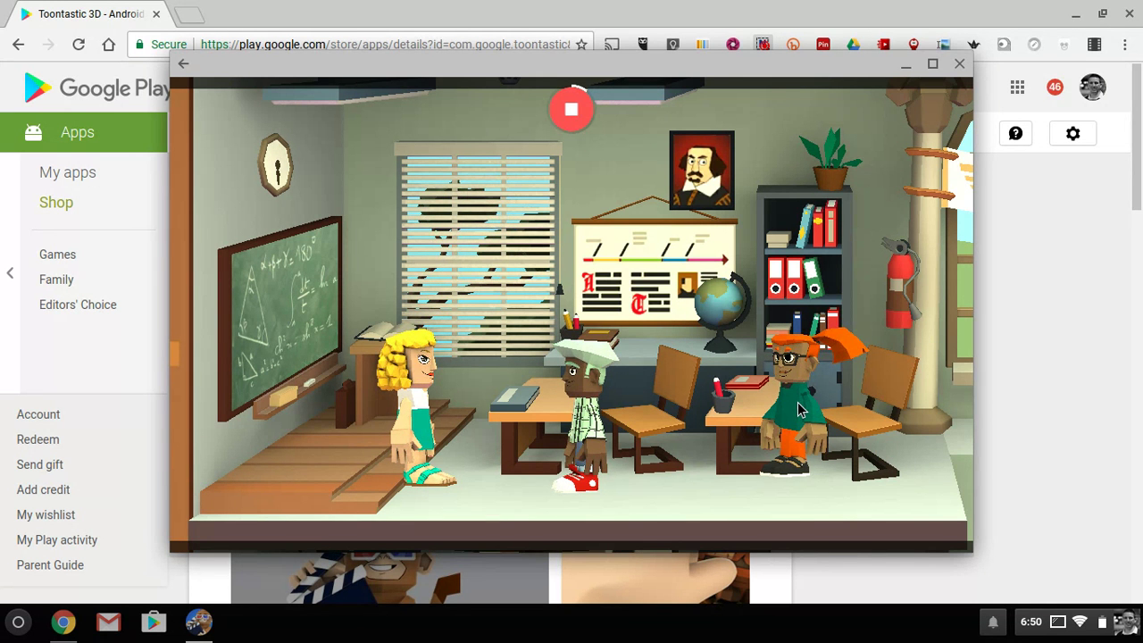
drag(799, 409, 1034, 443)
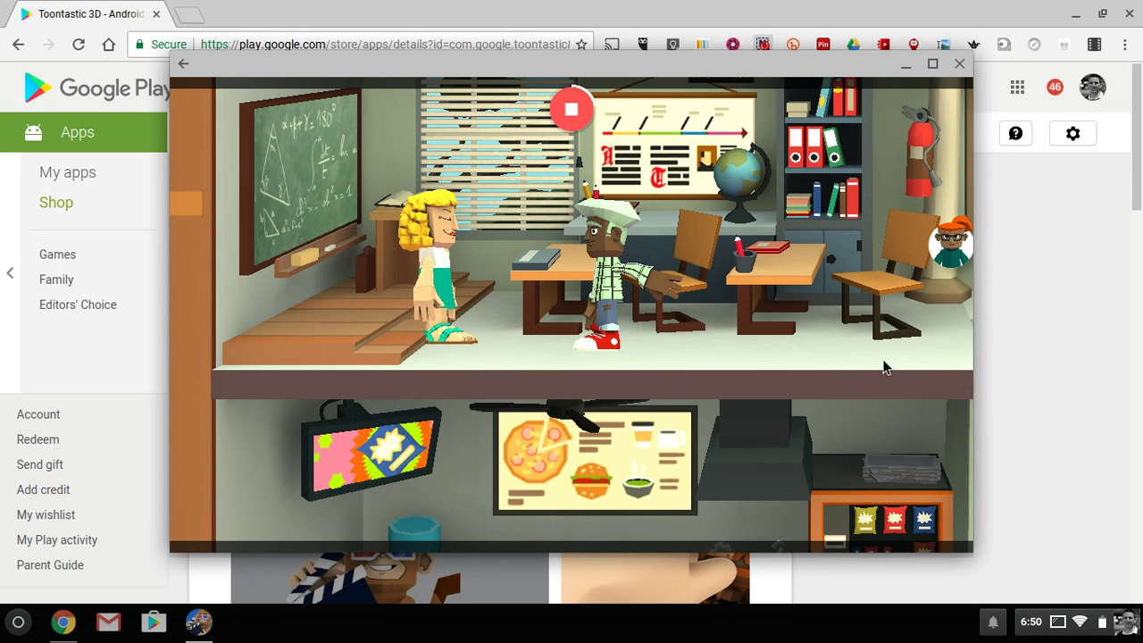
drag(613, 298, 908, 461)
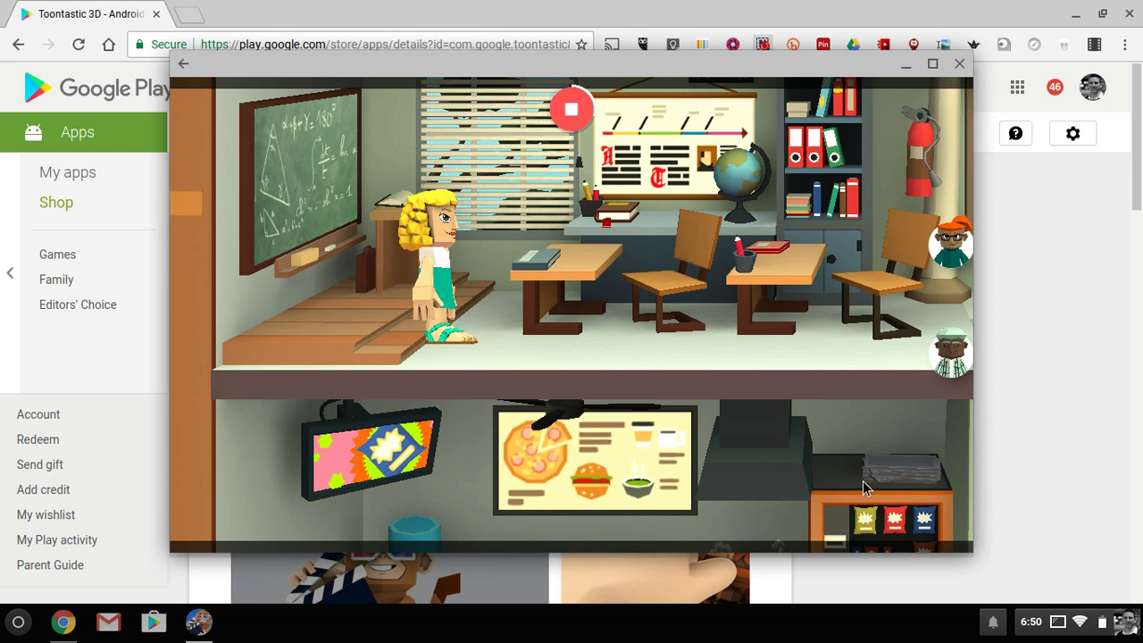
drag(721, 411, 428, 338)
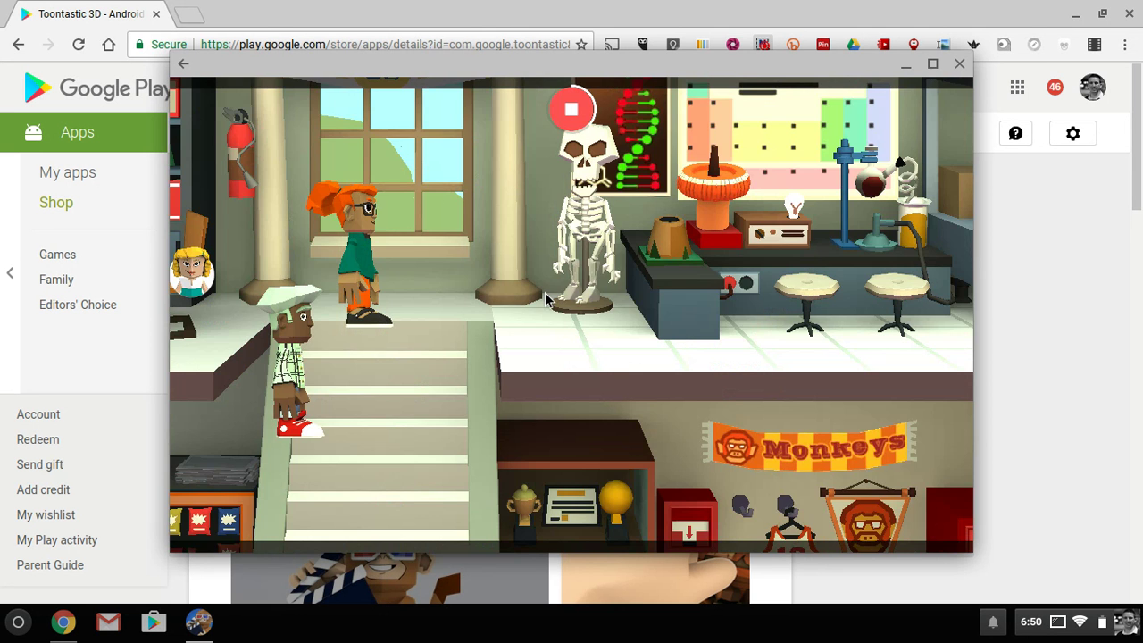
drag(546, 299, 840, 399)
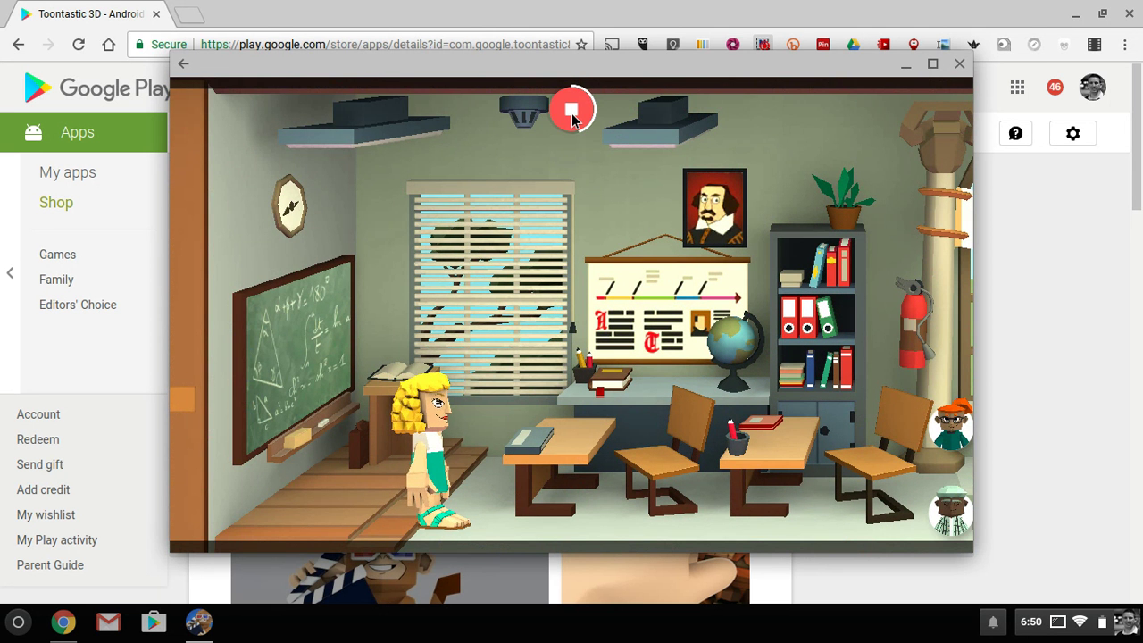
- Stop the End scene recording and give it CONFIDENT background music
click(572, 114)
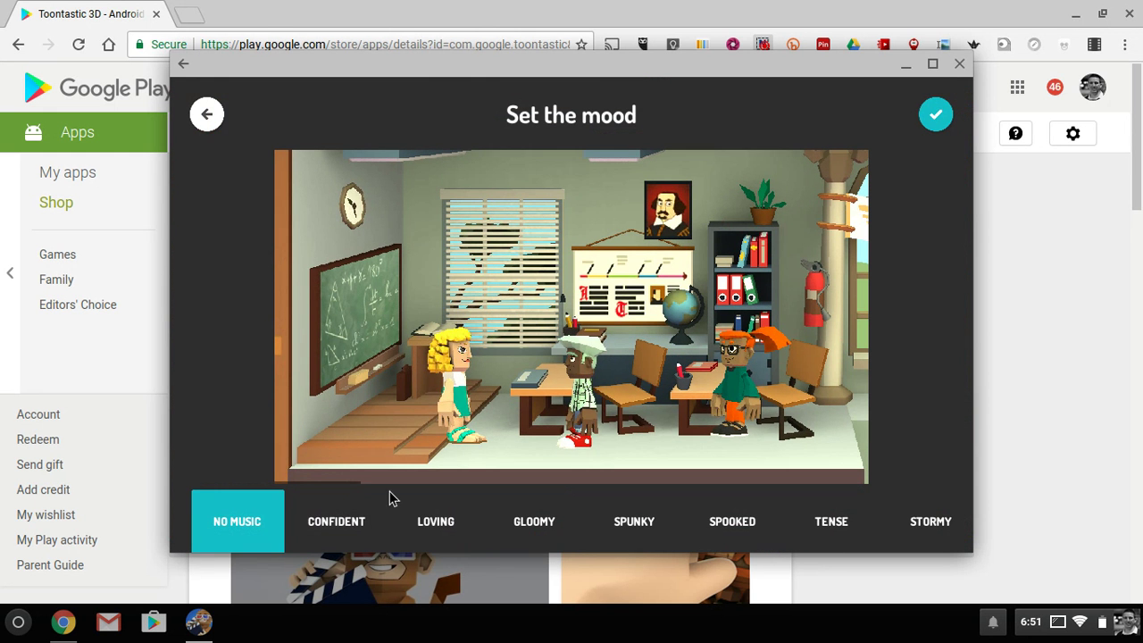
click(335, 521)
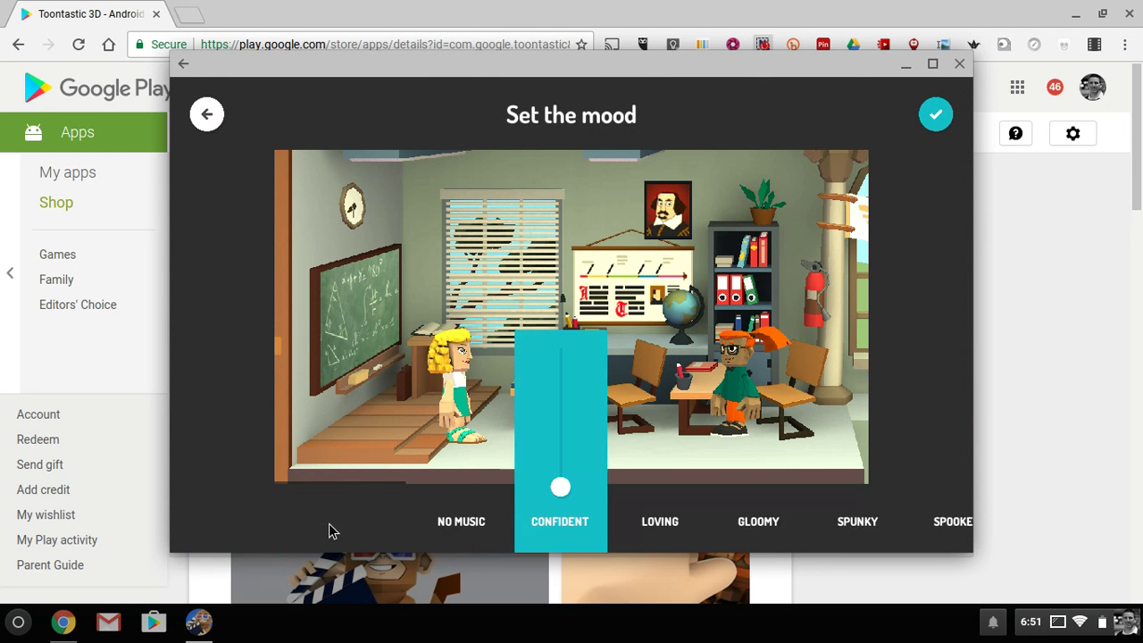
click(934, 119)
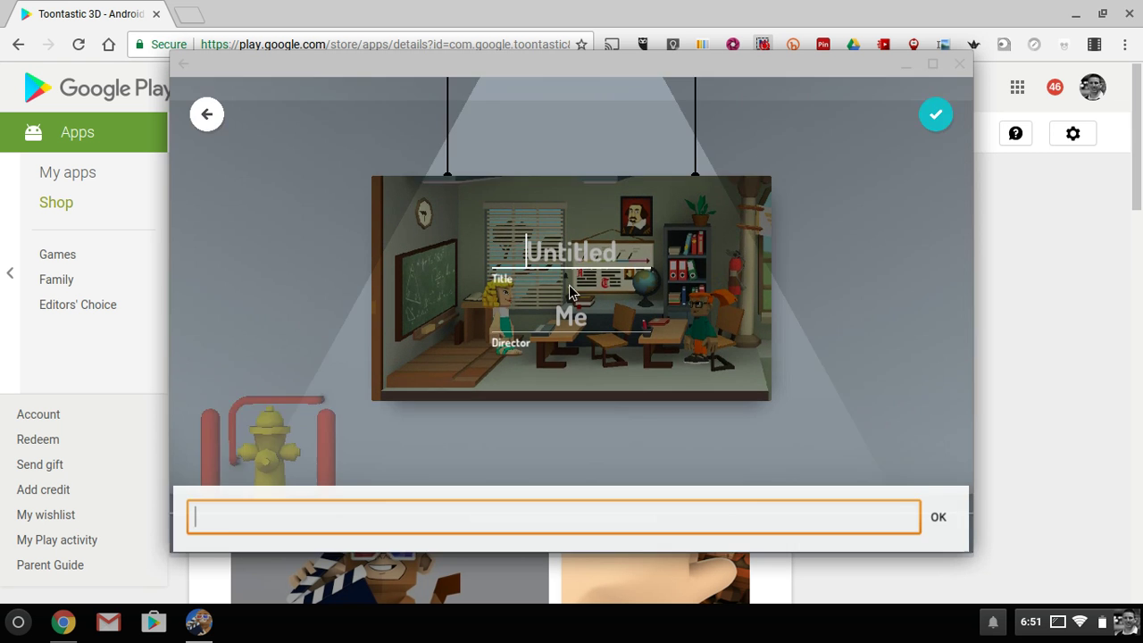
- Title the story 'My Sample Story', enter the director's name, and accept the title card
text(My )
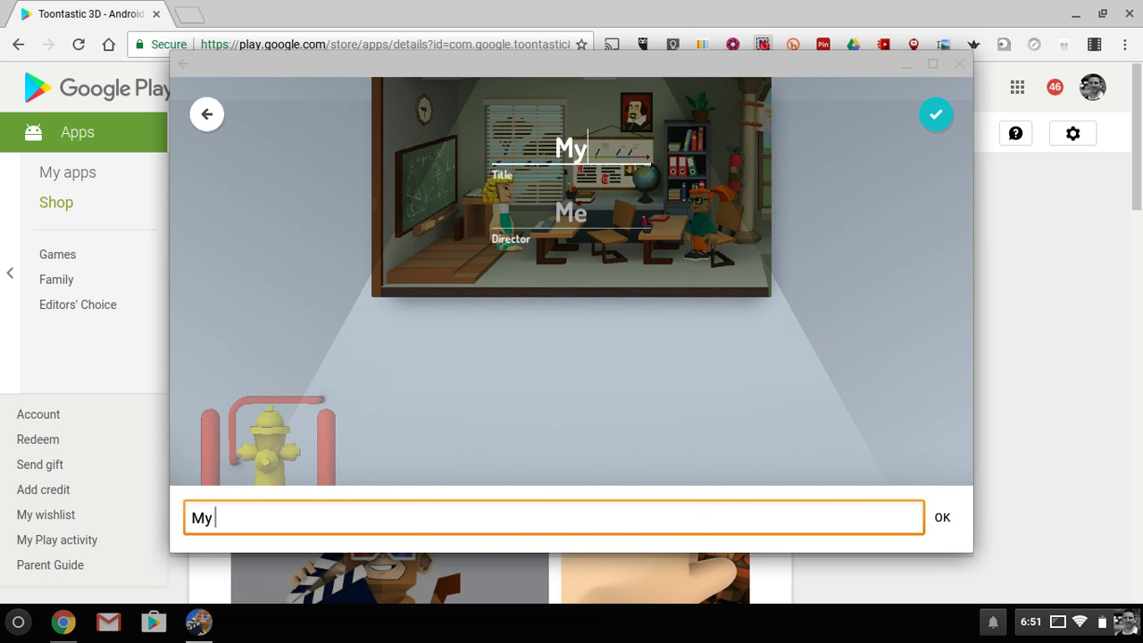
text(Sample Story)
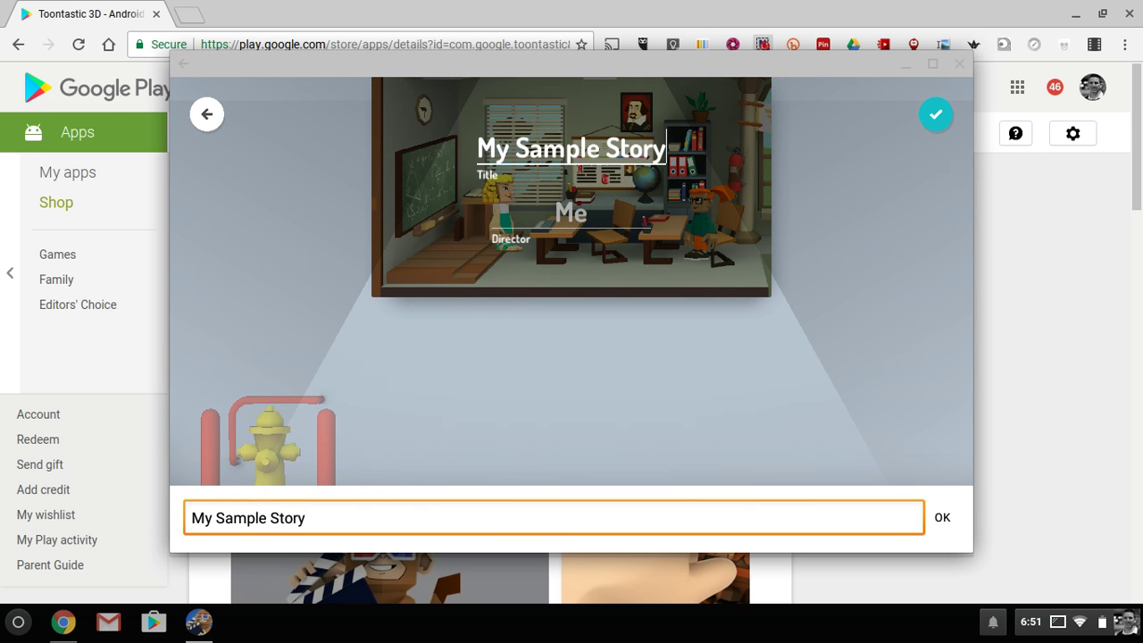
click(936, 118)
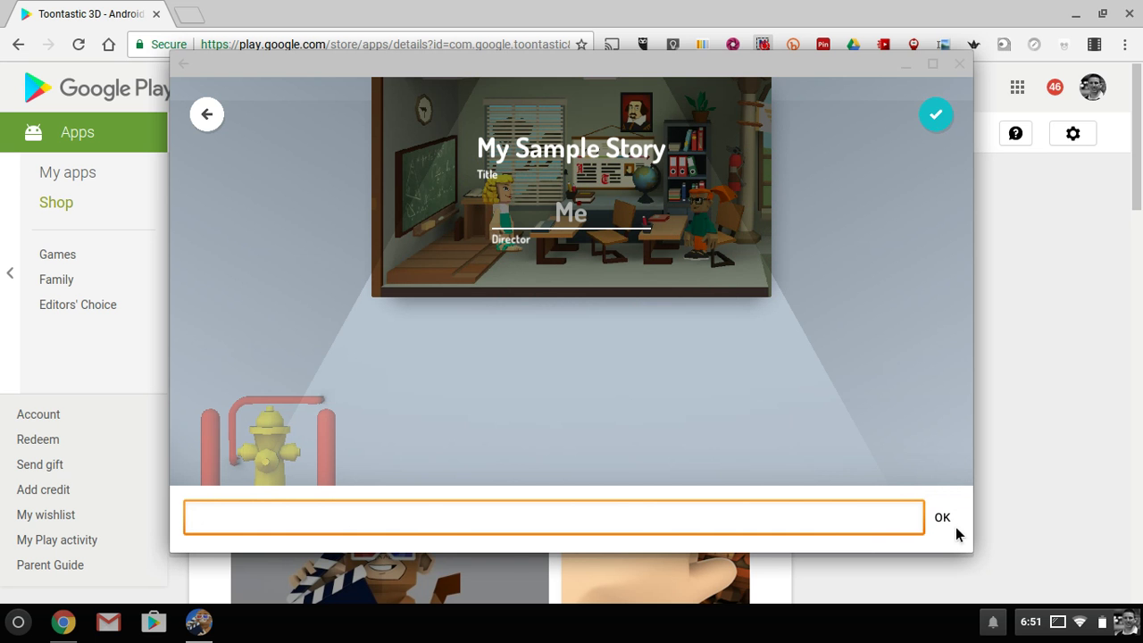
text(Mr)
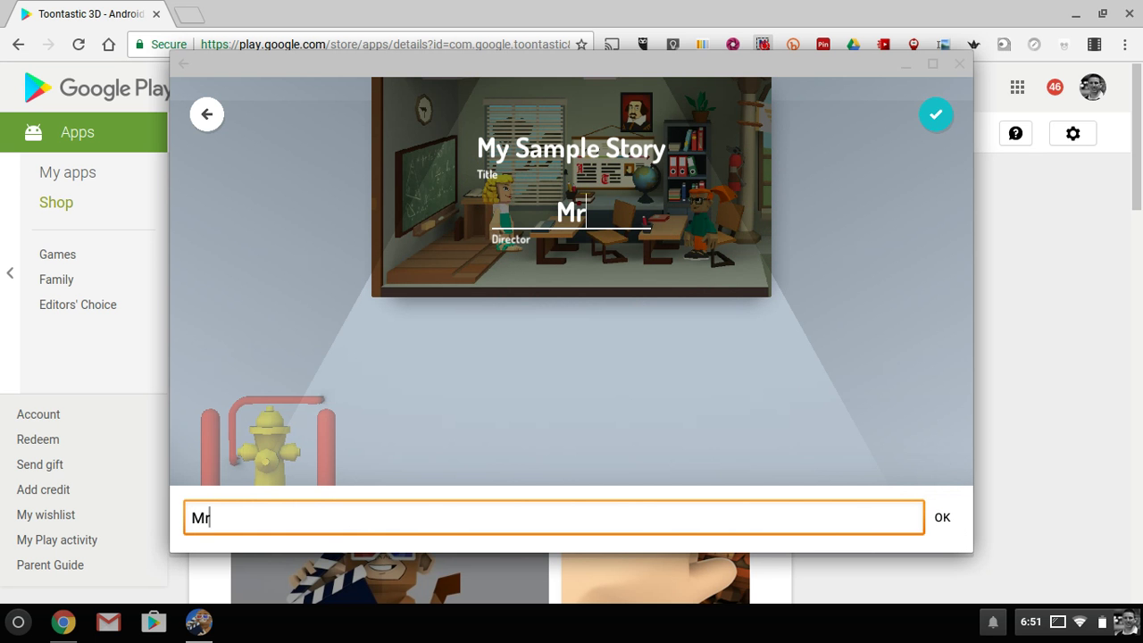
text(. Byrne)
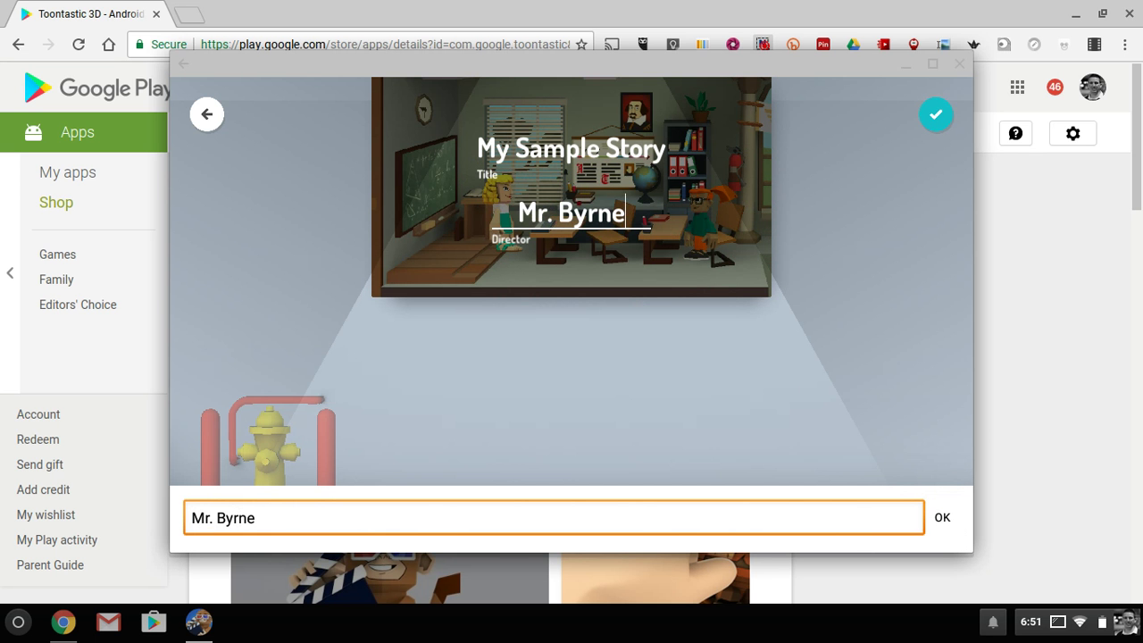
click(942, 518)
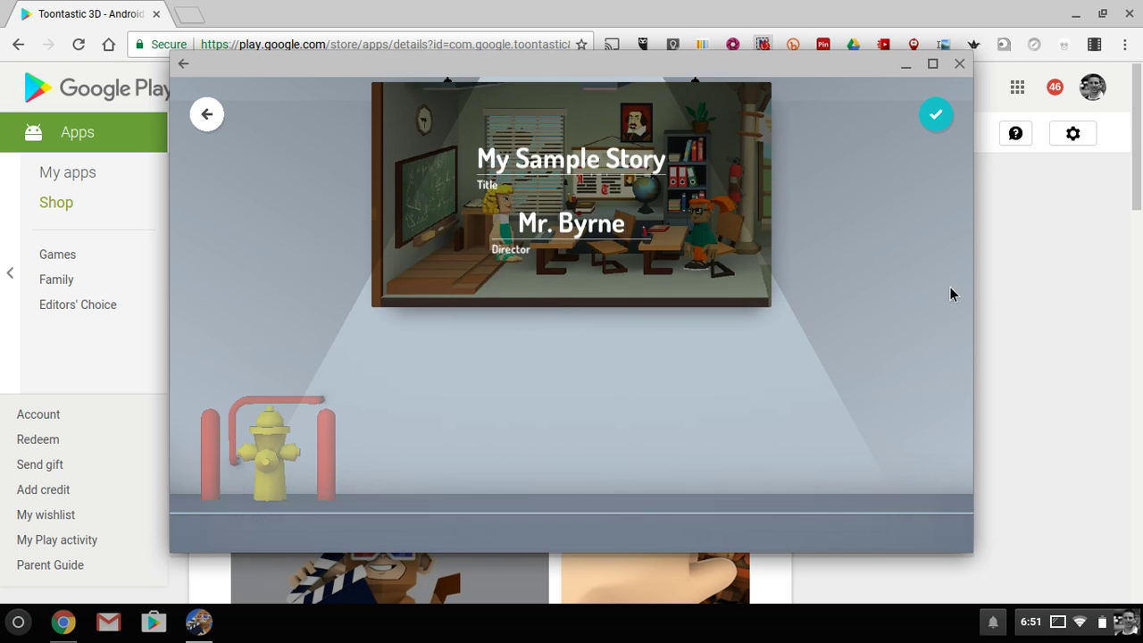
click(935, 116)
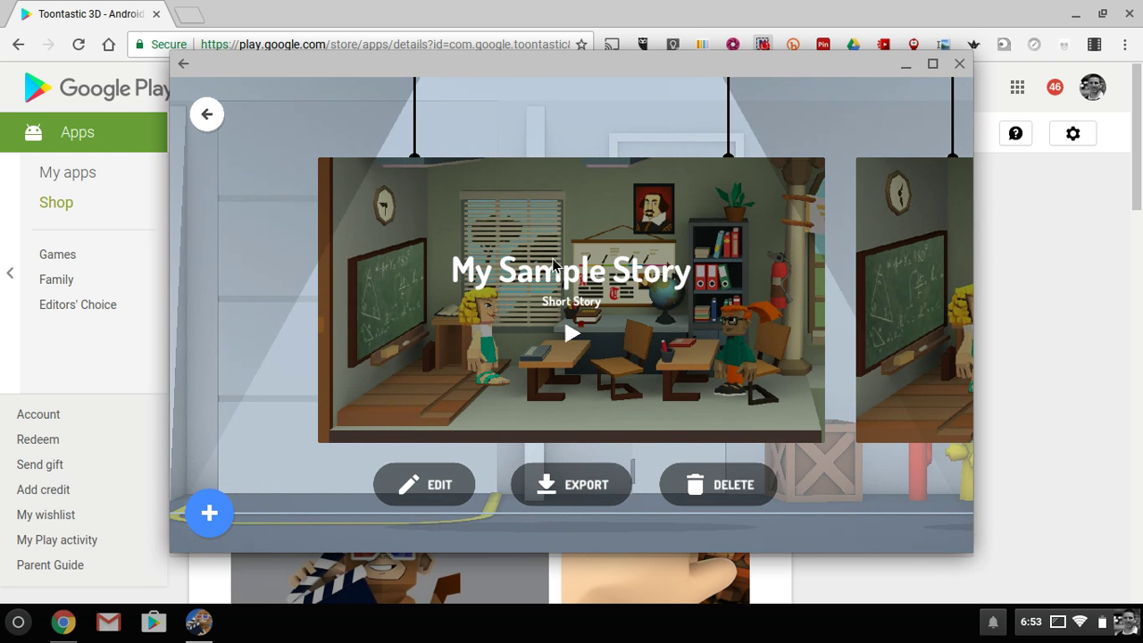
- Export 'My Sample Story' as a video to the photo library
click(578, 486)
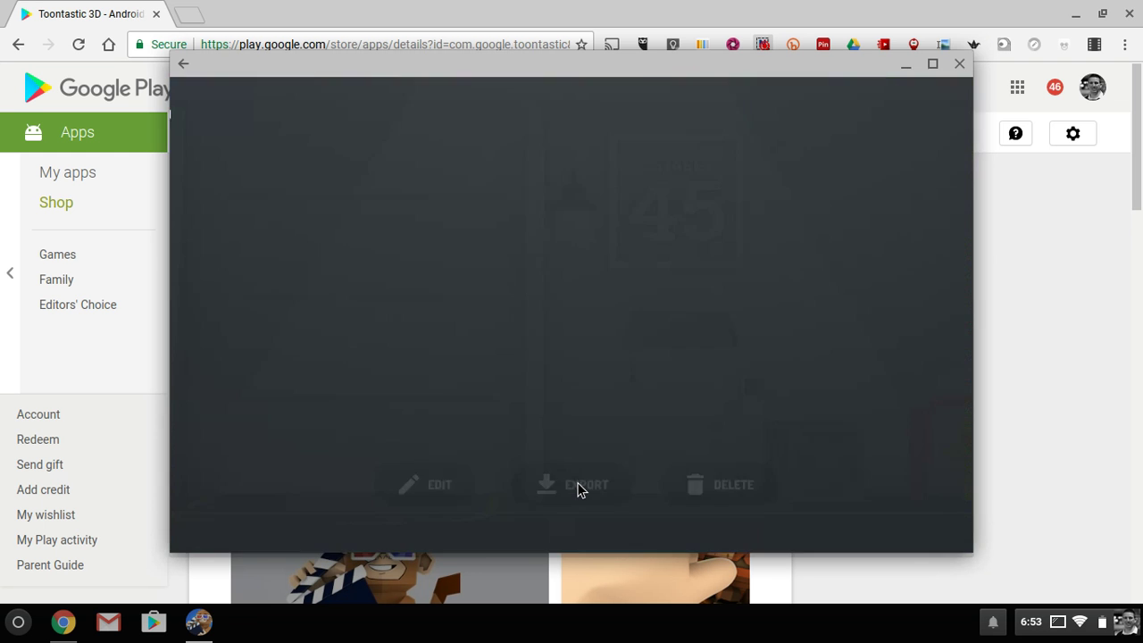